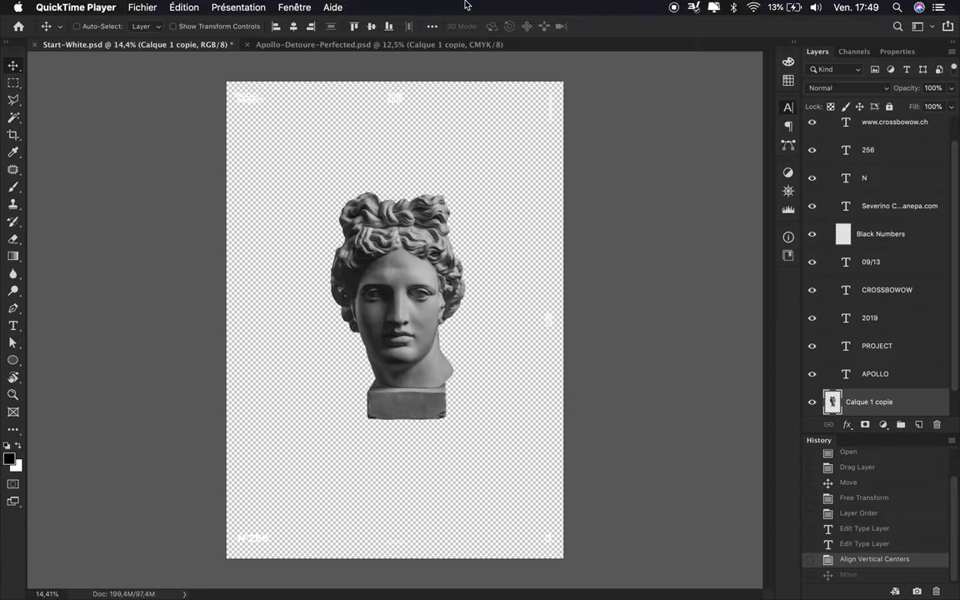
Draw a white rectangle covering the full 7187 × 10040 px canvas behind the bust.
scroll(858, 338, down, 1)
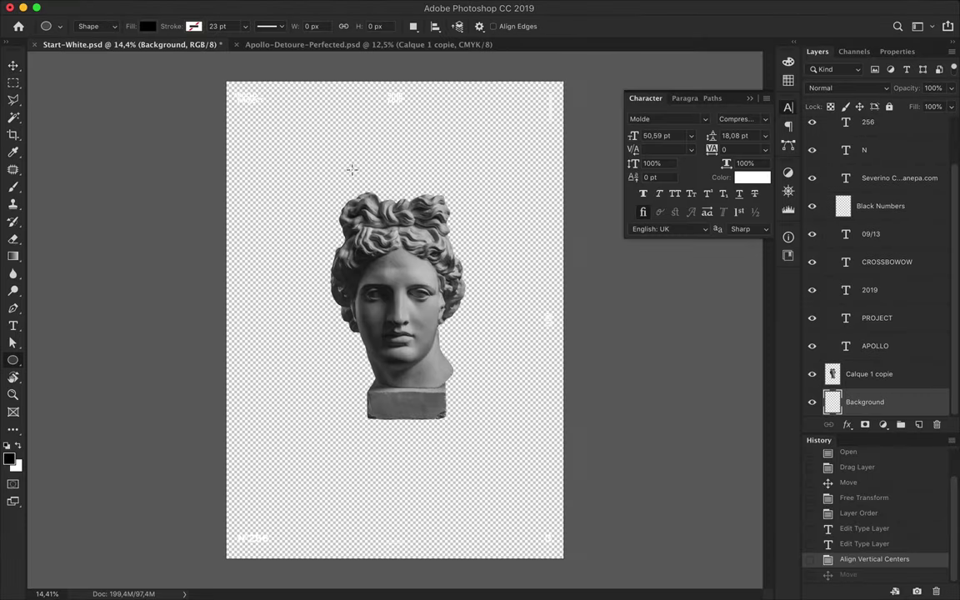
drag(225, 81, 565, 559)
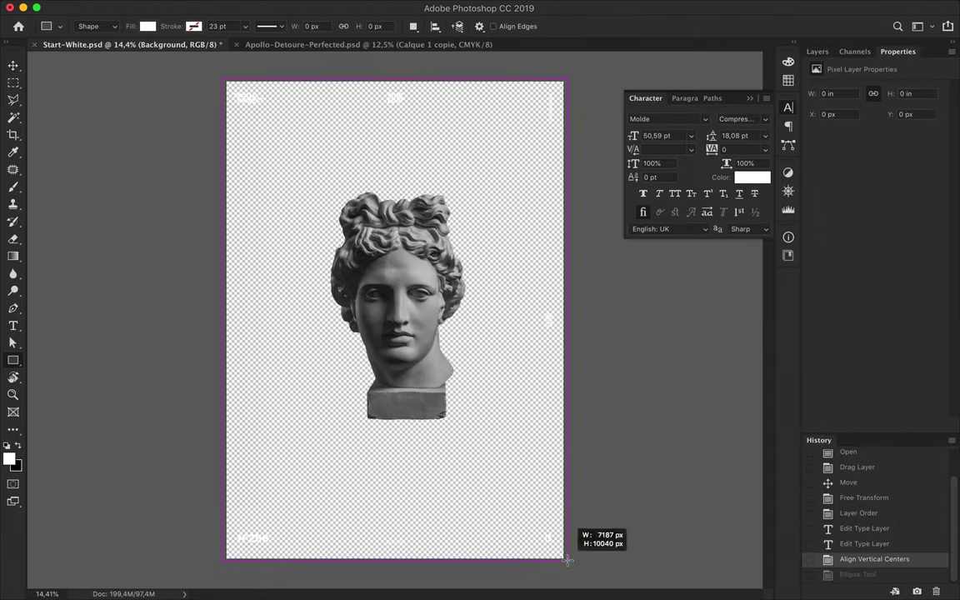
Add a reversed Gradient Map adjustment layer above the bust layer.
key(v)
click(885, 426)
click(877, 570)
click(878, 98)
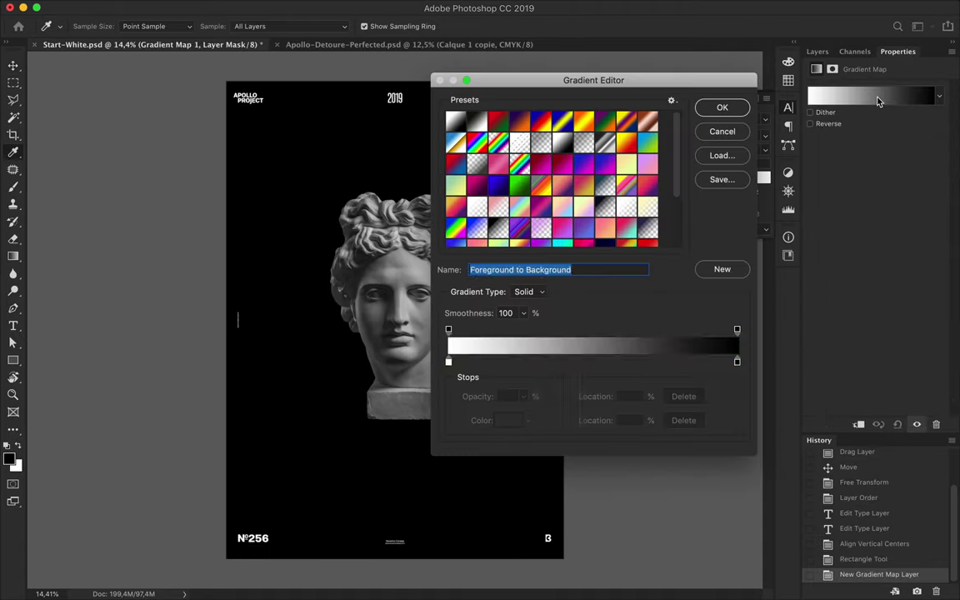
click(518, 244)
click(722, 107)
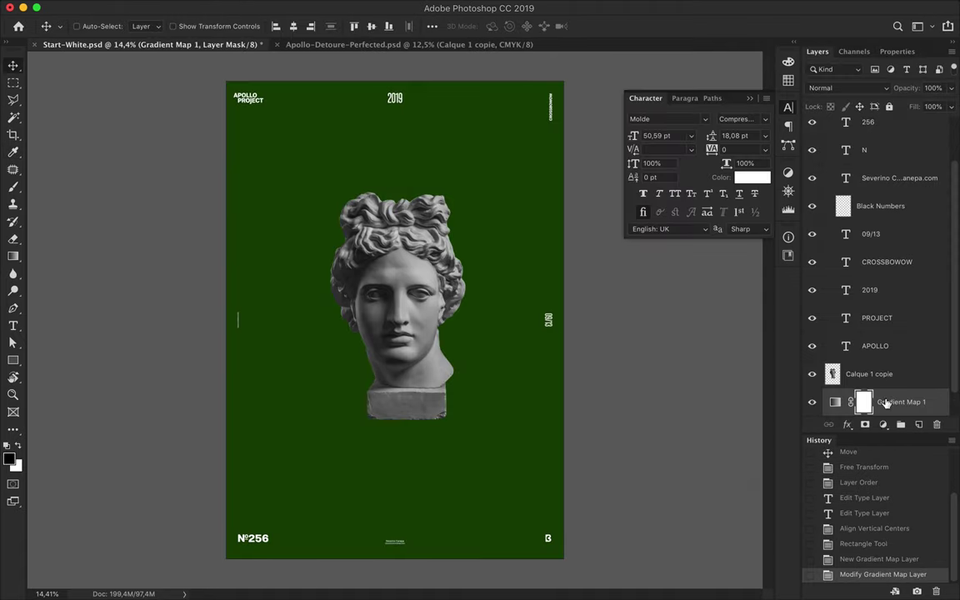
drag(879, 400, 878, 367)
click(810, 123)
Try several gradient presets and crimson and pale pink stop colours in the Gradient Editor.
click(871, 96)
click(489, 188)
click(446, 242)
click(588, 237)
double_click(736, 361)
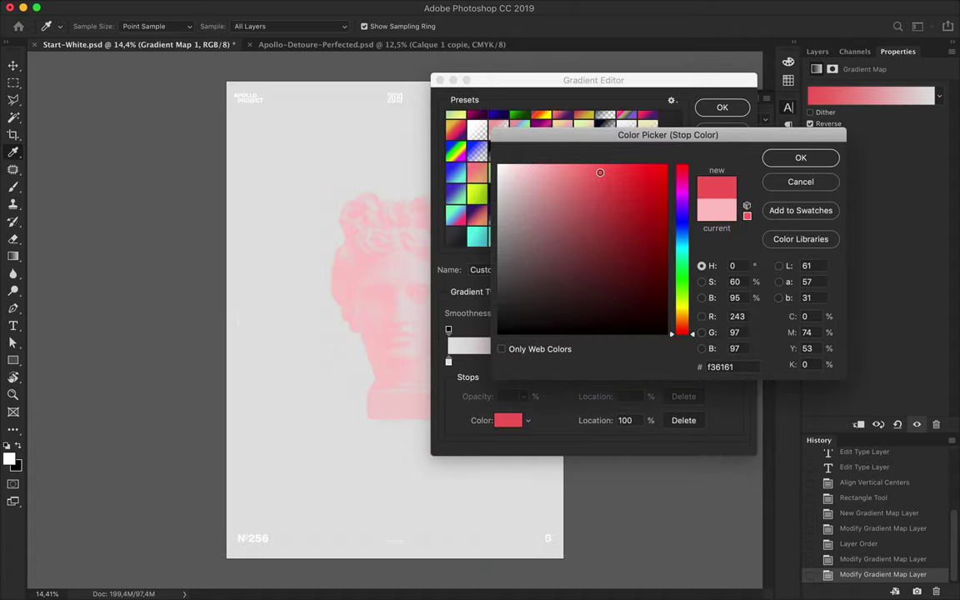
click(610, 188)
click(798, 156)
double_click(448, 362)
click(506, 192)
click(799, 157)
Use a cyan-to-green gradient with a deep teal left stop, then lower the bust.
click(564, 172)
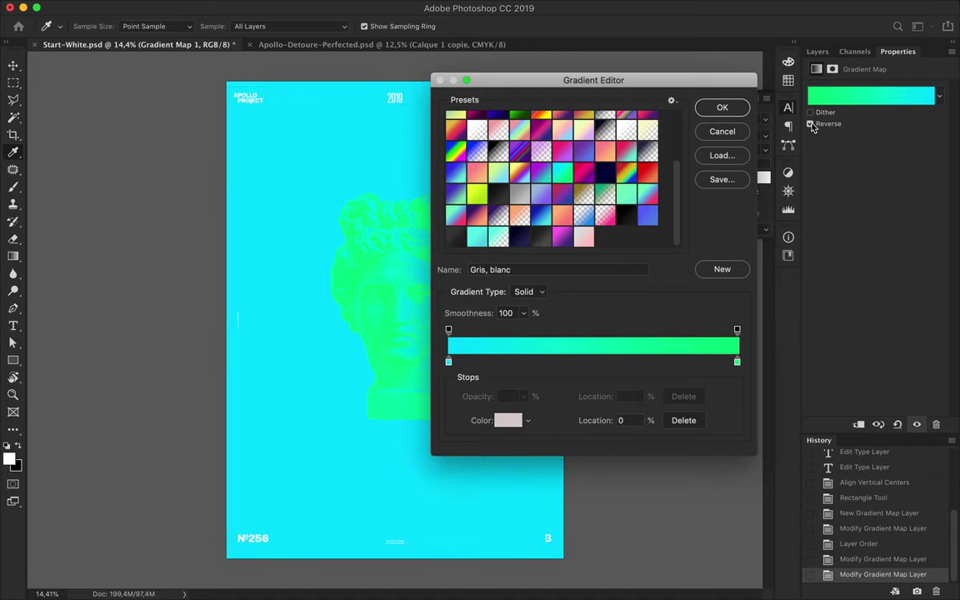
double_click(449, 362)
drag(658, 206, 624, 238)
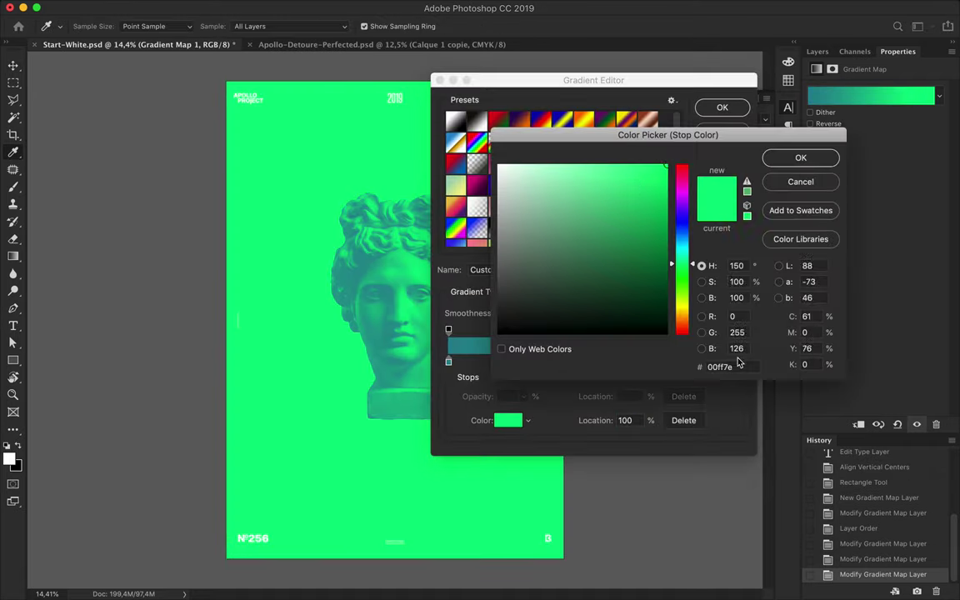
mouse_move(430, 304)
mouse_down()
mouse_move(451, 351)
mouse_move(377, 338)
mouse_move(429, 364)
mouse_up()
key(ctrl+t)
Place a smaller scaled copy of the bust at the upper right.
drag(461, 402, 403, 366)
key(Return)
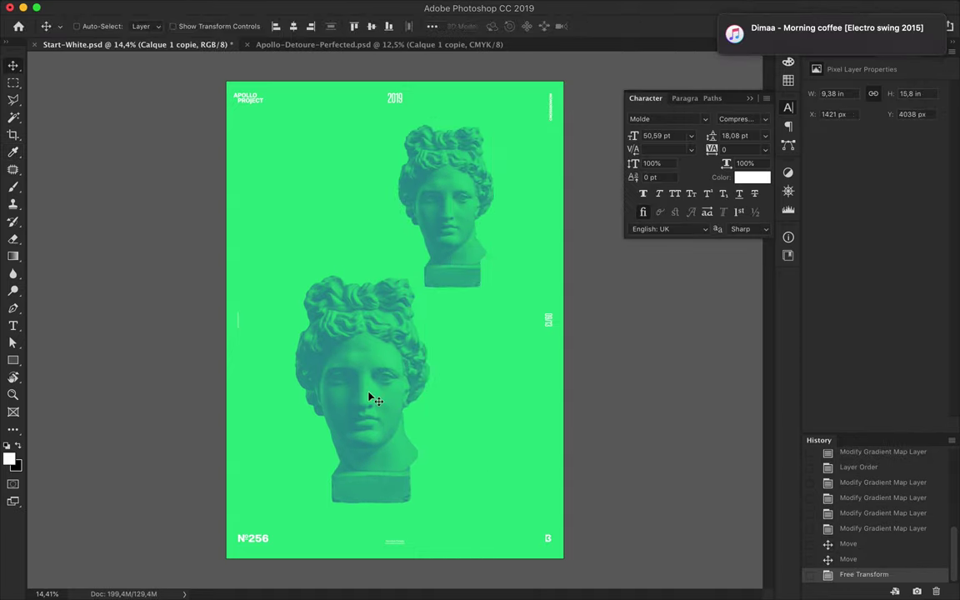
drag(445, 245, 463, 258)
Copy a thin vertical strip of the lower bust onto a new layer.
key(m)
drag(348, 285, 350, 517)
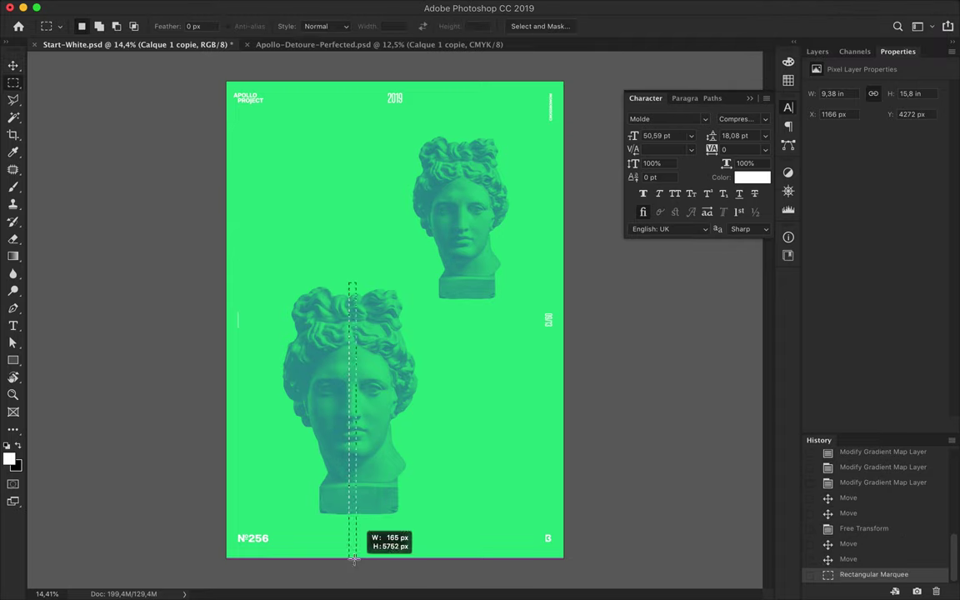
drag(350, 517, 348, 555)
key(ctrl+c)
key(ctrl+v)
key(v)
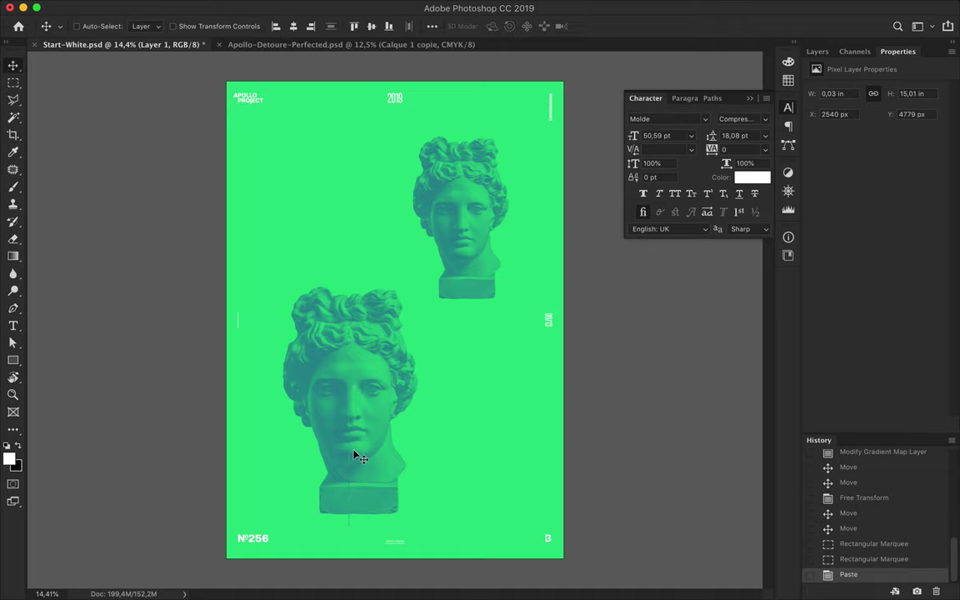
Stretch the strip into streaks reaching the right edge and raise the lower bust slightly.
key(shift+Up)
key(shift+Up)
key(shift+Up)
key(ctrl+plus)
drag(319, 298, 316, 307)
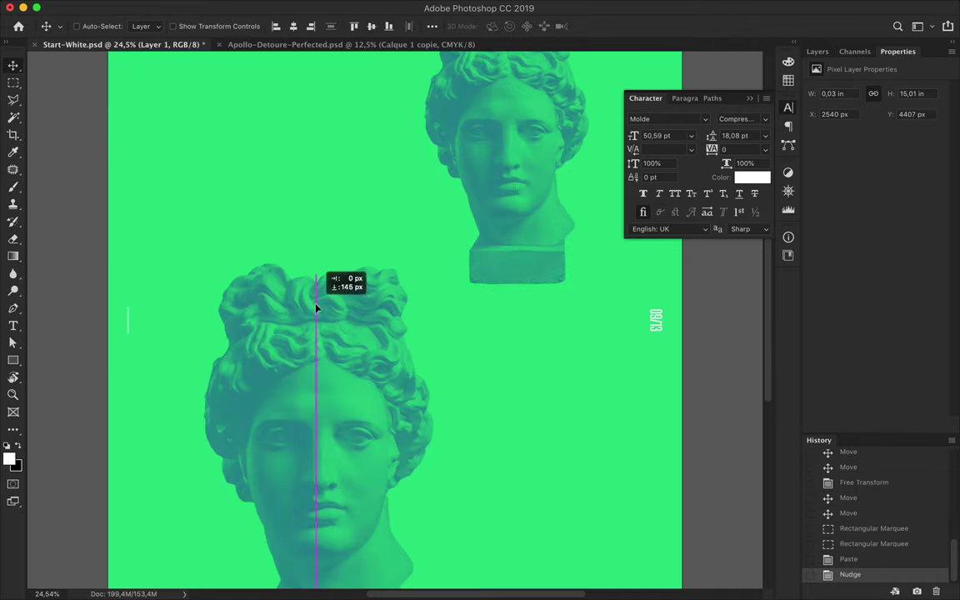
scroll(317, 300, up, 5)
drag(180, 313, 233, 394)
key(ctrl+0)
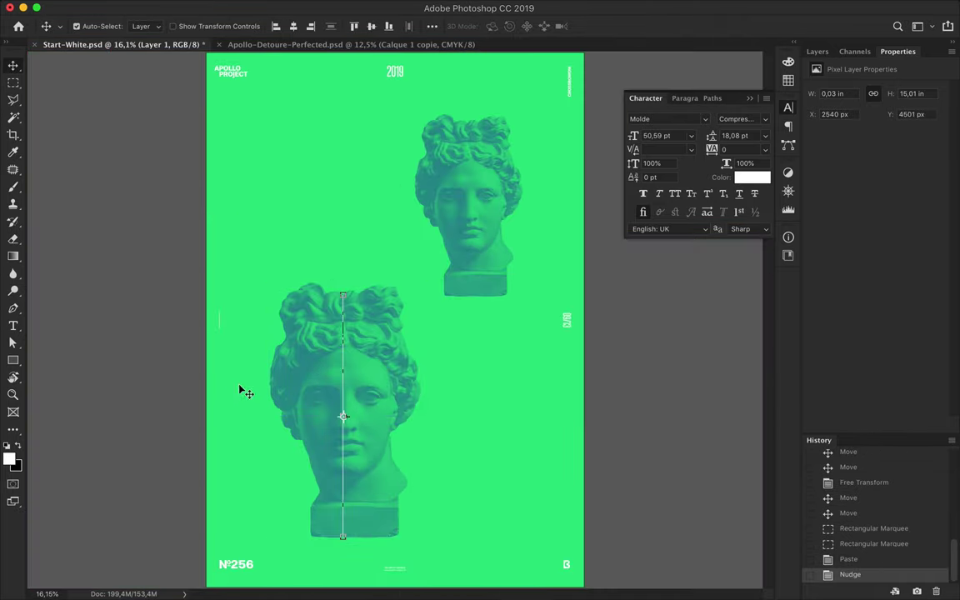
key(ctrl+t)
drag(314, 419, 583, 419)
key(Return)
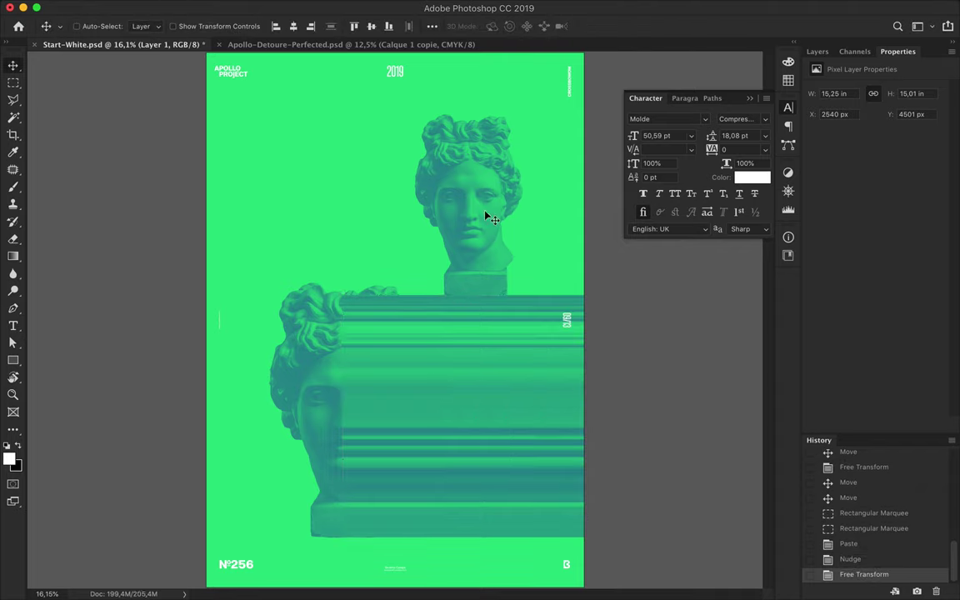
drag(488, 216, 491, 200)
Warp the lower bust's streaks into a gentle wave.
ctrl+click(487, 330)
key(ctrl+t)
right_click(433, 303)
click(459, 358)
drag(507, 295, 506, 269)
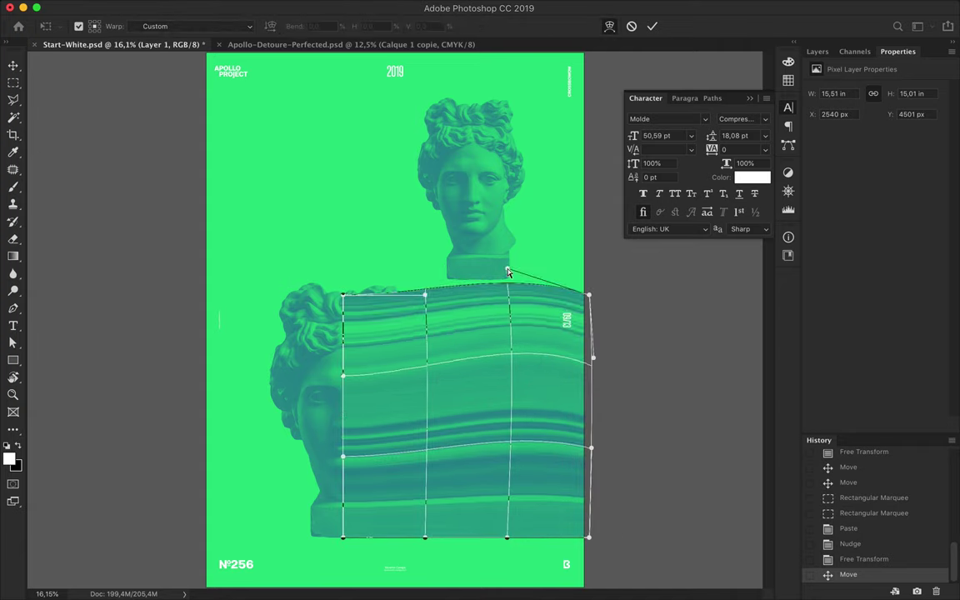
drag(506, 538, 508, 500)
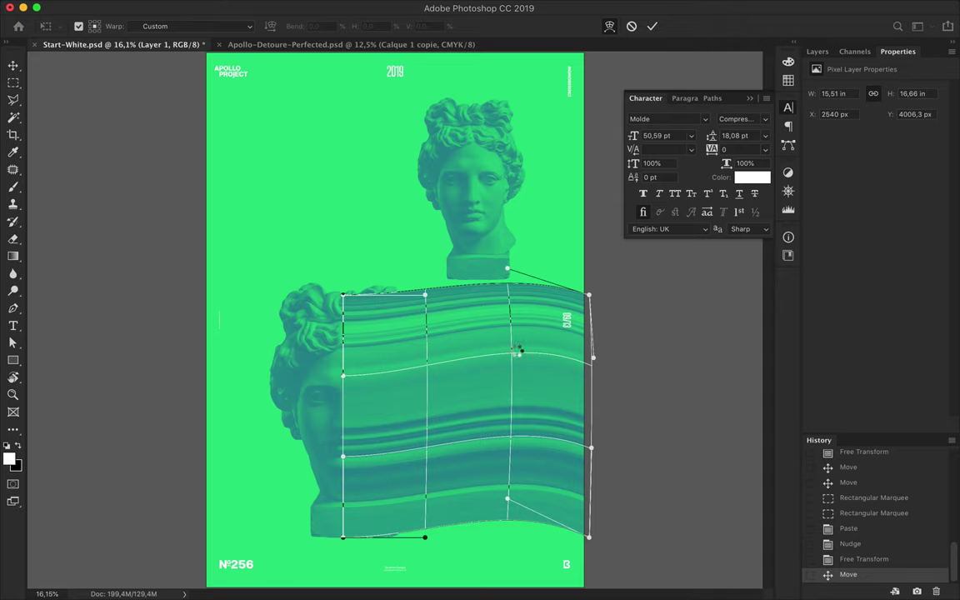
key(Return)
Place a scaled-down copy of the wavy streaks beside the top bust.
drag(510, 368, 495, 326)
key(ctrl+z)
mouse_move(506, 368)
mouse_down()
mouse_move(443, 222)
mouse_move(334, 113)
mouse_up()
key(ctrl+t)
drag(221, 347, 309, 271)
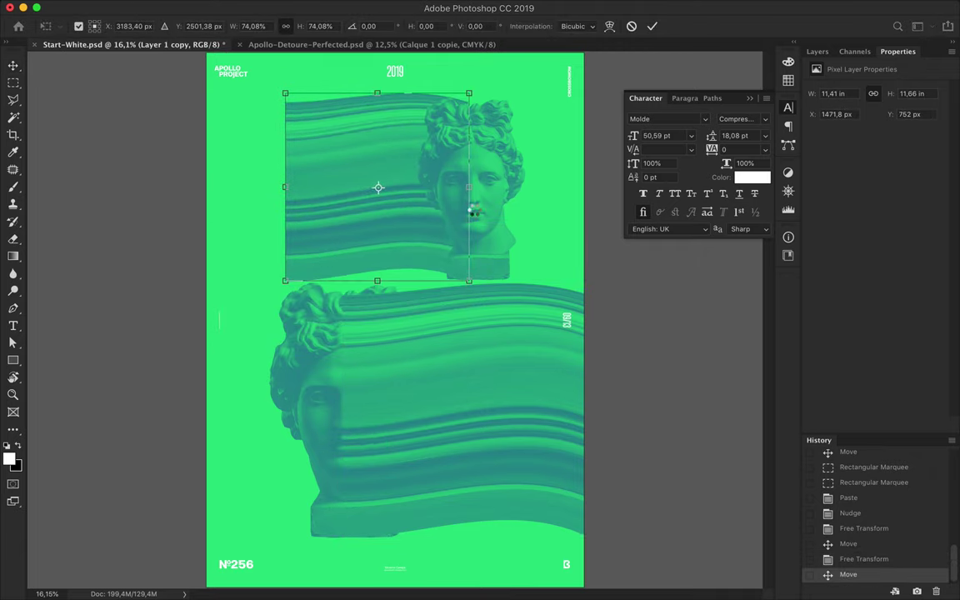
key(Return)
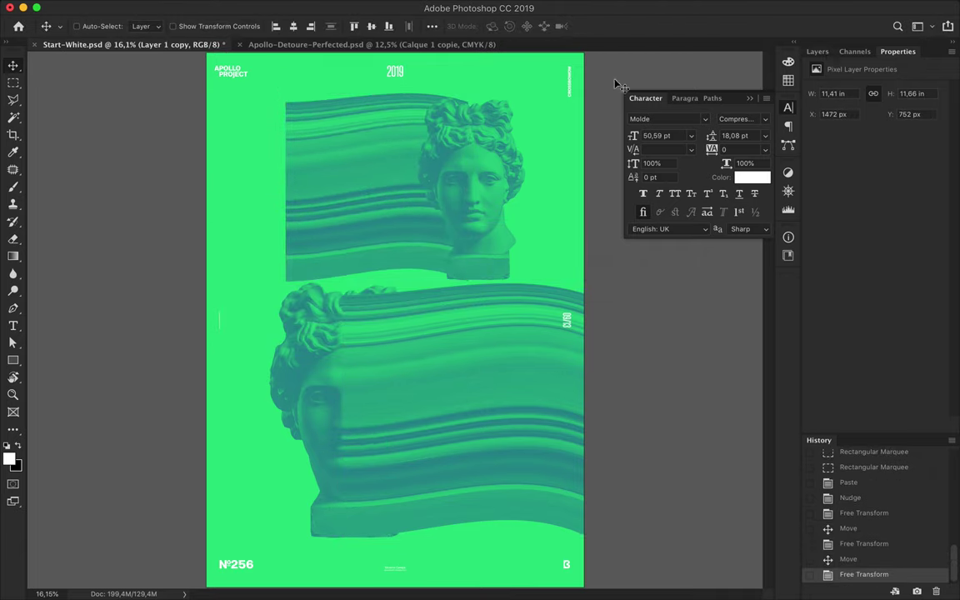
Reorder and resize the copied streaks layer, then delete it.
click(817, 50)
scroll(875, 250, down, 3)
drag(867, 317, 867, 285)
scroll(567, 161, up, 2)
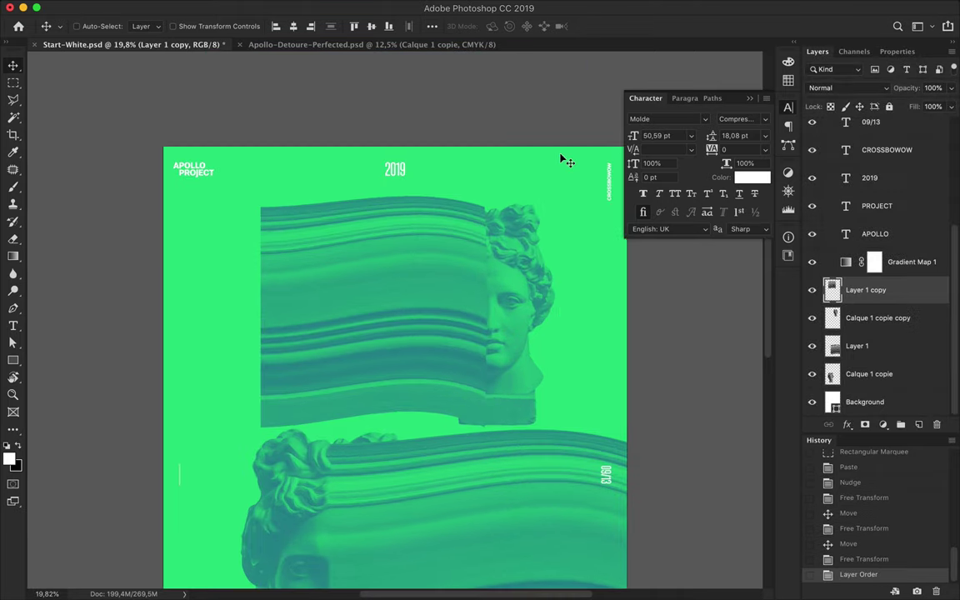
key(ctrl+t)
drag(485, 197, 482, 203)
drag(261, 197, 265, 203)
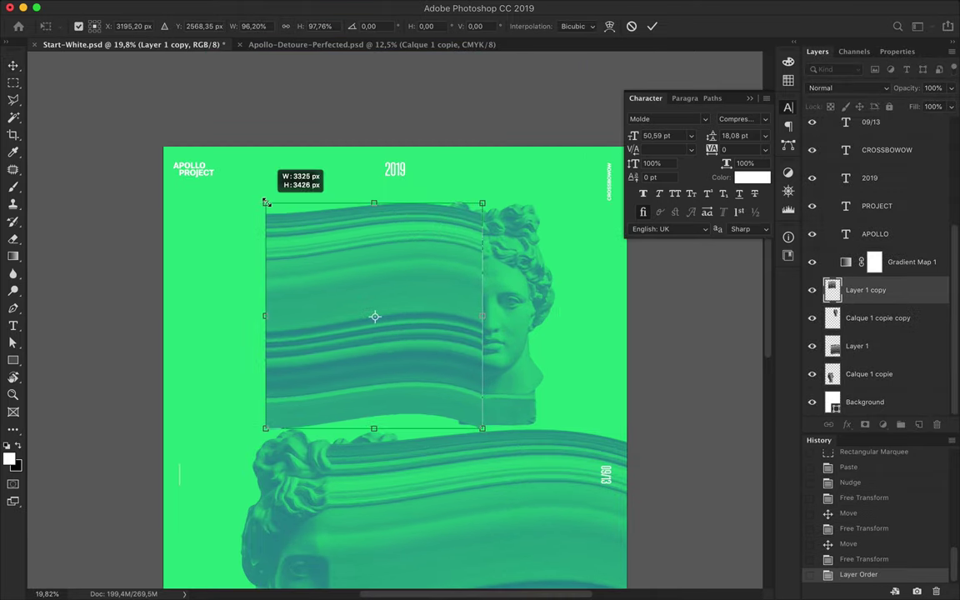
key(Return)
drag(317, 237, 326, 238)
key(Delete)
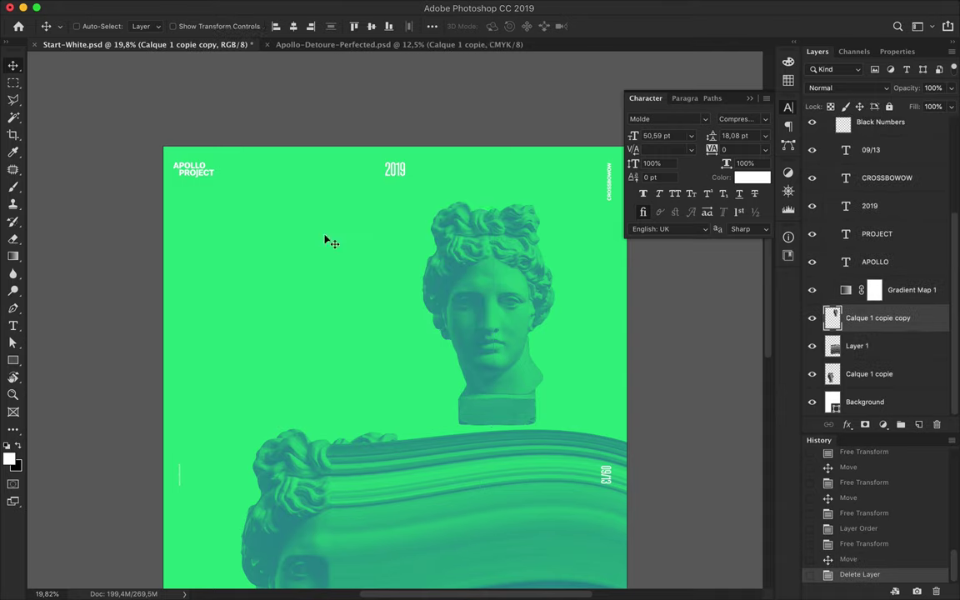
Copy a thin strip of the top bust and stretch it leftward to the page edge.
key(m)
drag(488, 202, 489, 431)
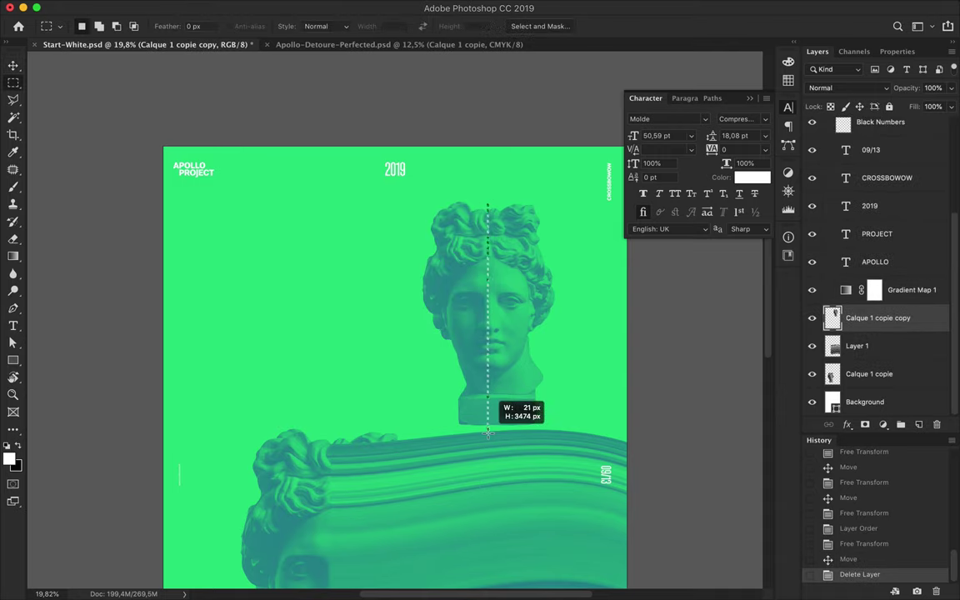
key(ctrl+c)
key(ctrl+v)
key(v)
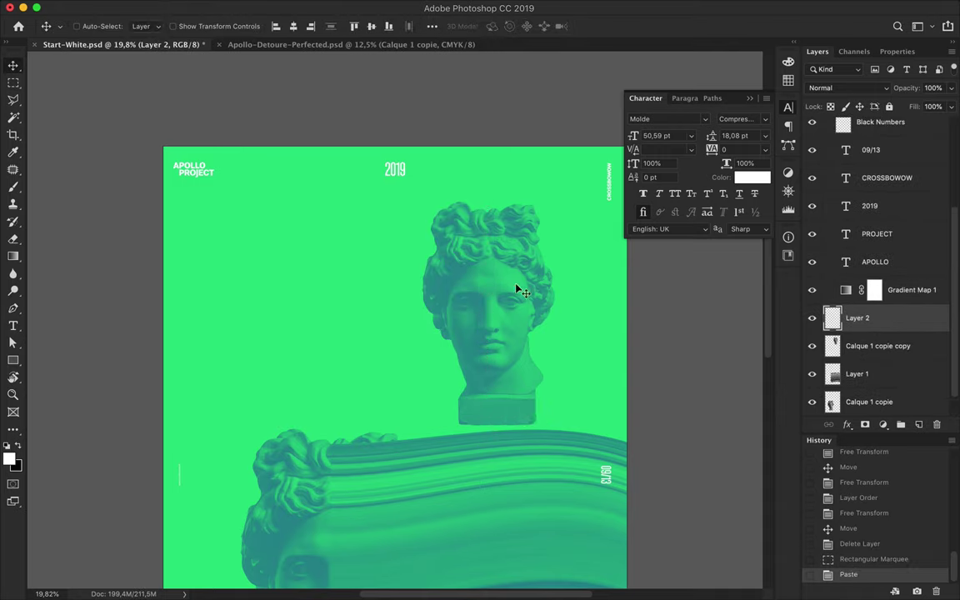
key(ctrl+t)
drag(487, 318, 98, 318)
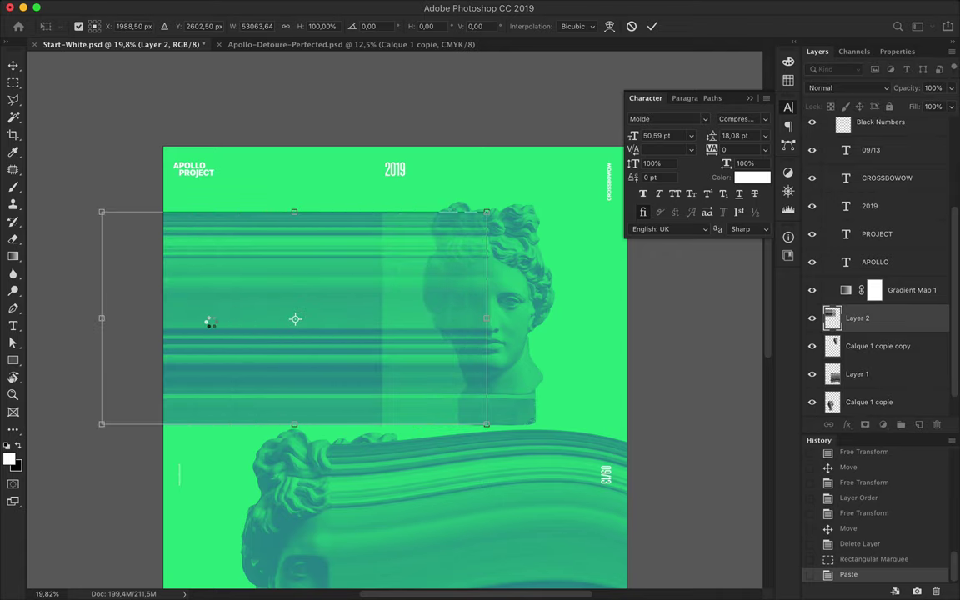
key(Return)
key(ctrl+0)
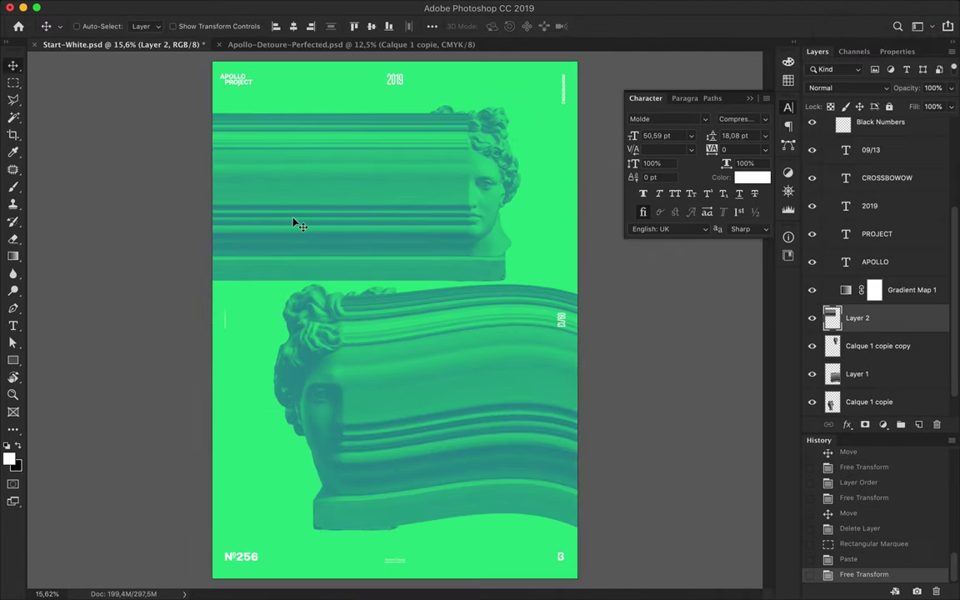
key(ctrl+t)
right_click(323, 162)
Warp the top streaks into a wave, spreading their left end taller.
click(349, 243)
drag(164, 280, 164, 299)
drag(164, 112, 160, 87)
drag(265, 283, 265, 269)
drag(265, 113, 263, 80)
drag(265, 225, 266, 215)
drag(161, 87, 160, 75)
drag(164, 299, 165, 315)
Refine the wave's middle and top edge, then apply the warp.
drag(262, 223, 265, 161)
mouse_move(331, 157)
mouse_down()
mouse_move(370, 250)
mouse_move(373, 293)
mouse_up()
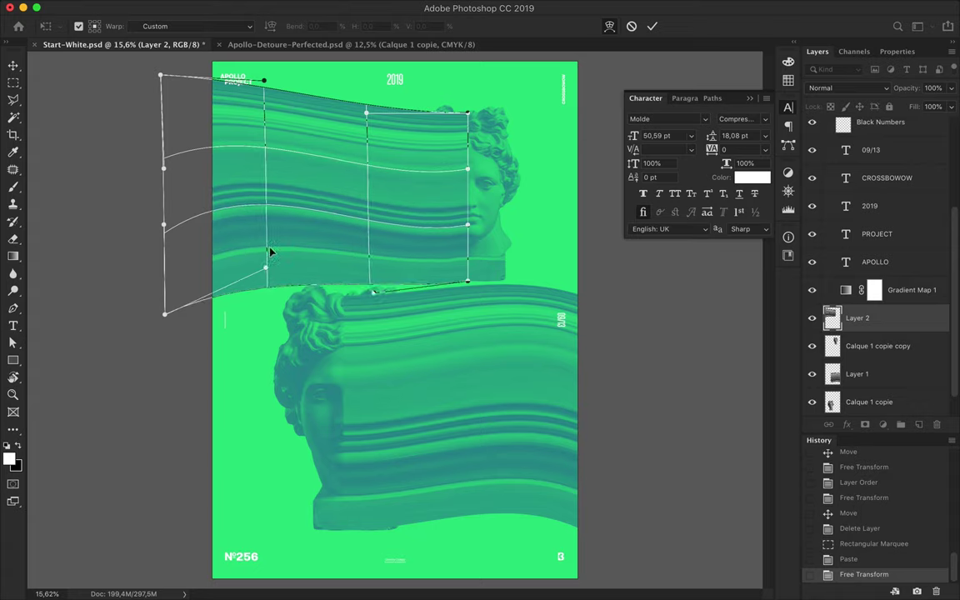
drag(265, 267, 265, 237)
drag(264, 70, 262, 52)
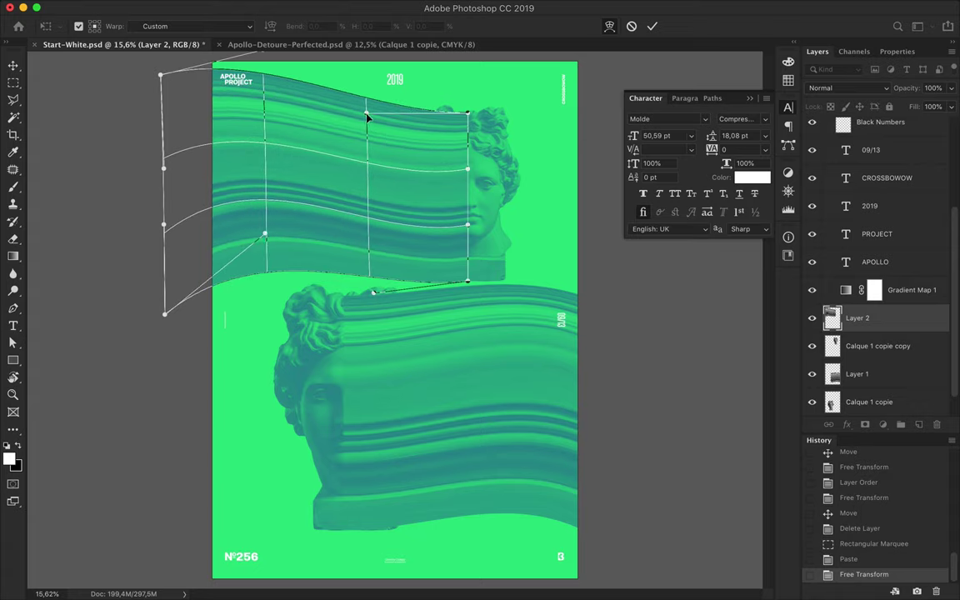
drag(368, 119, 367, 128)
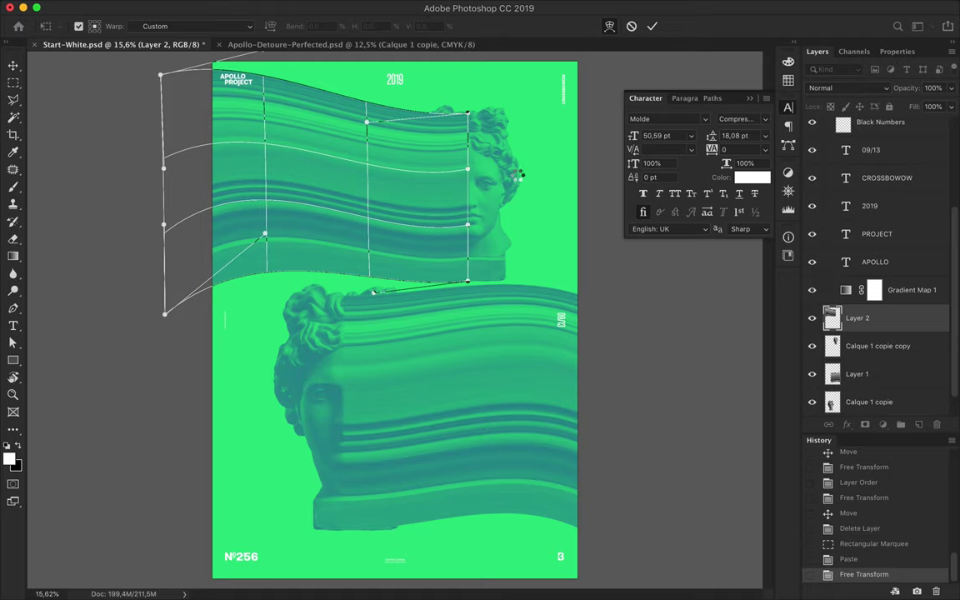
key(Return)
Scale the top streaks to about 86.5% and enlarge the top bust with them slightly.
key(Up)
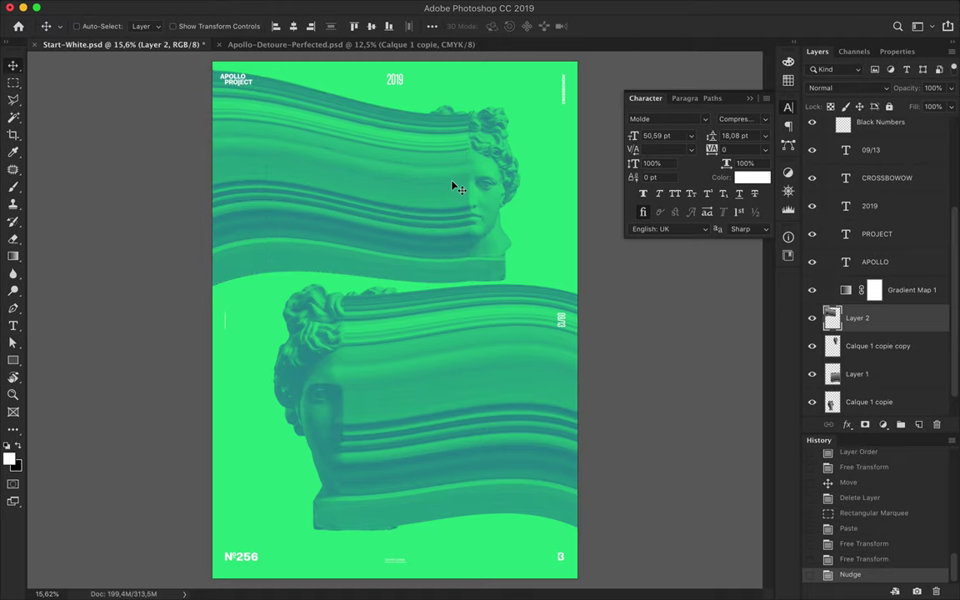
key(ctrl+t)
drag(143, 63, 209, 85)
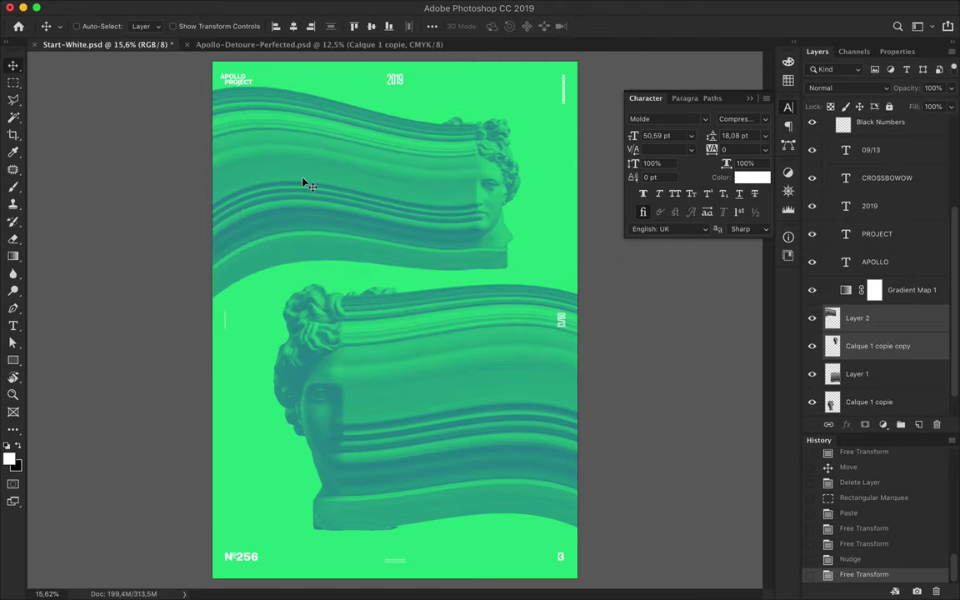
key(ctrl+t)
drag(205, 302, 212, 290)
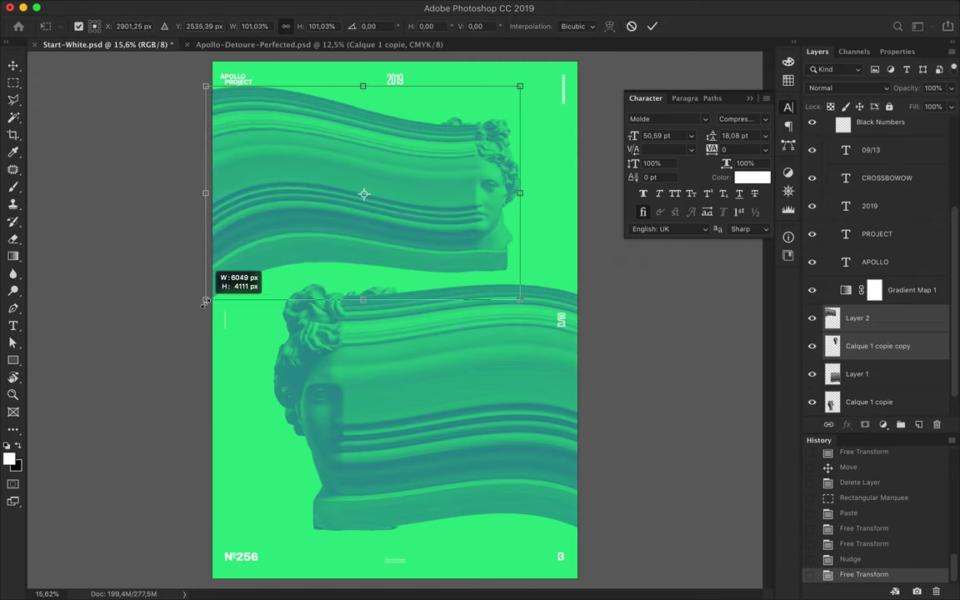
key(Return)
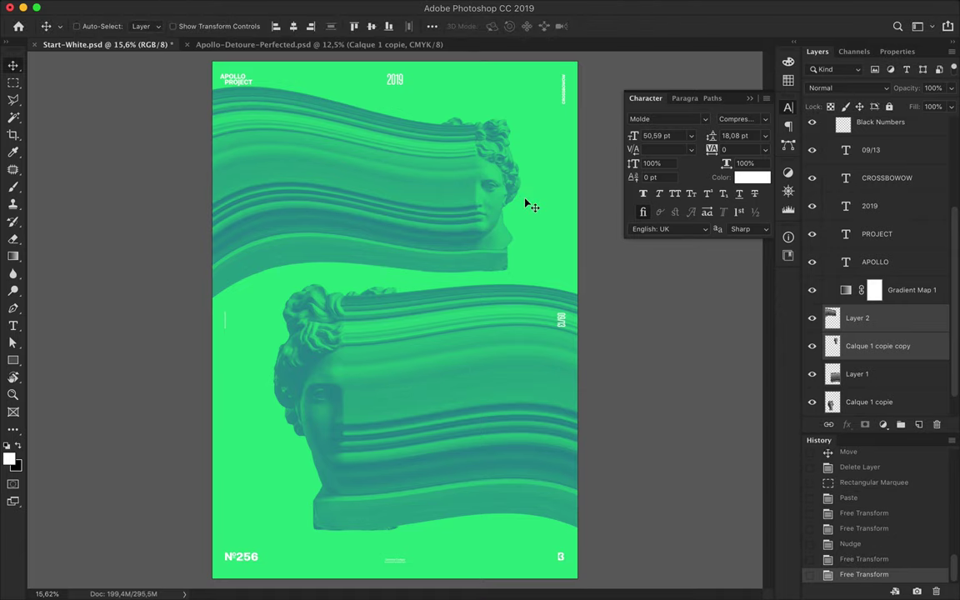
click(499, 379)
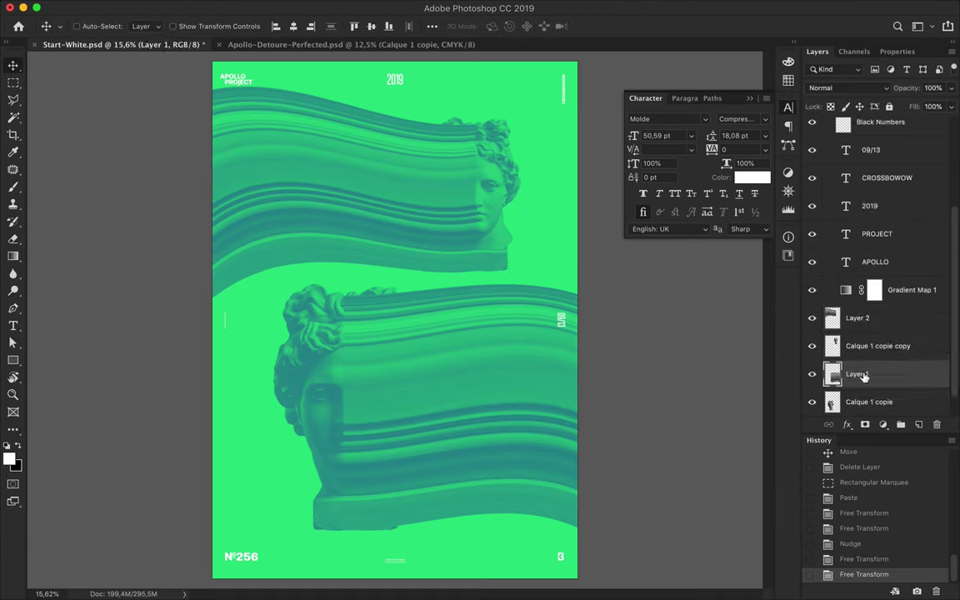
Duplicate Layer 1 and apply a 70.7 px Gaussian Blur to the copy.
drag(864, 376, 863, 374)
click(390, 6)
click(553, 214)
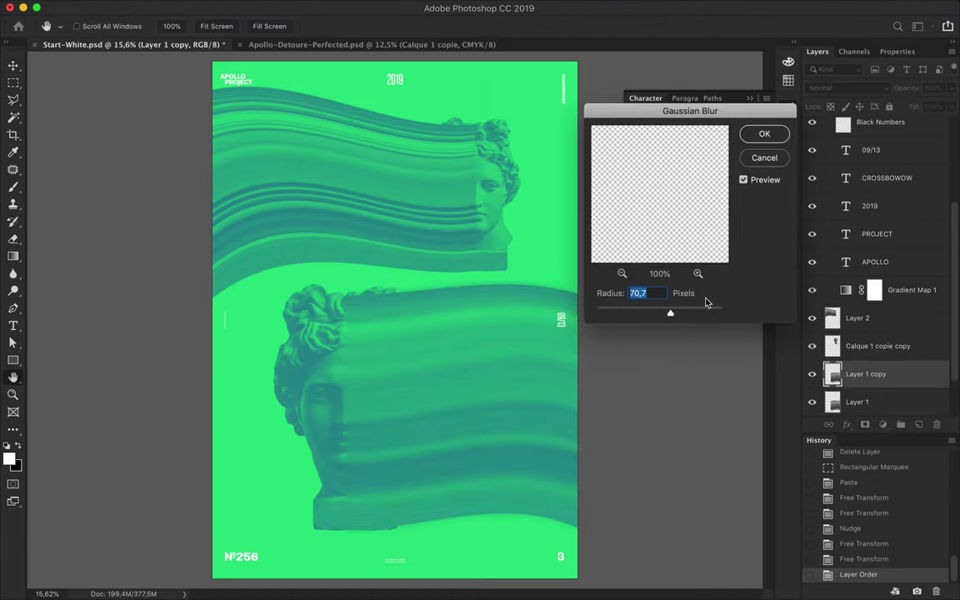
click(768, 136)
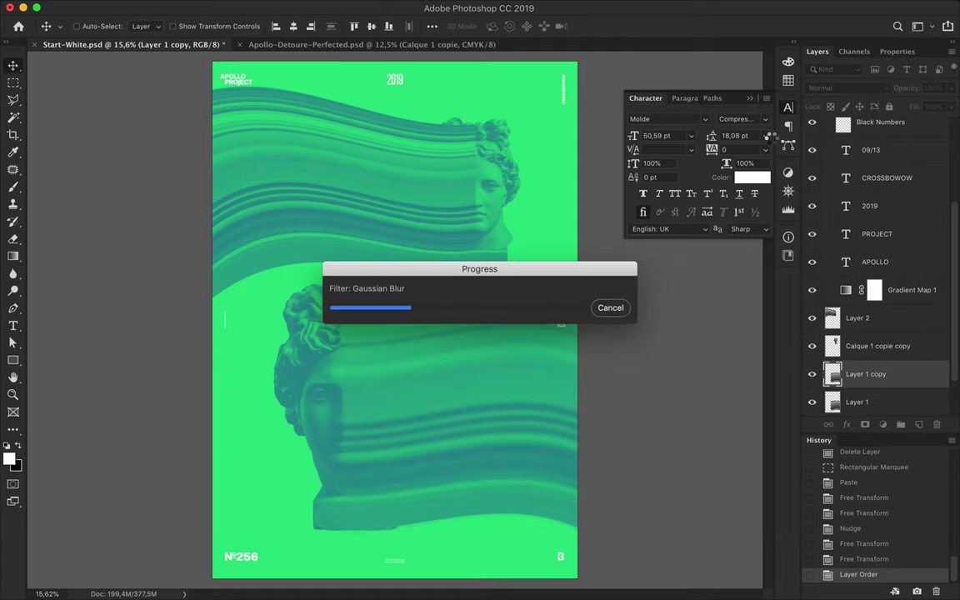
Softly erase blurred areas over the lower head with a low-opacity eraser.
key(e)
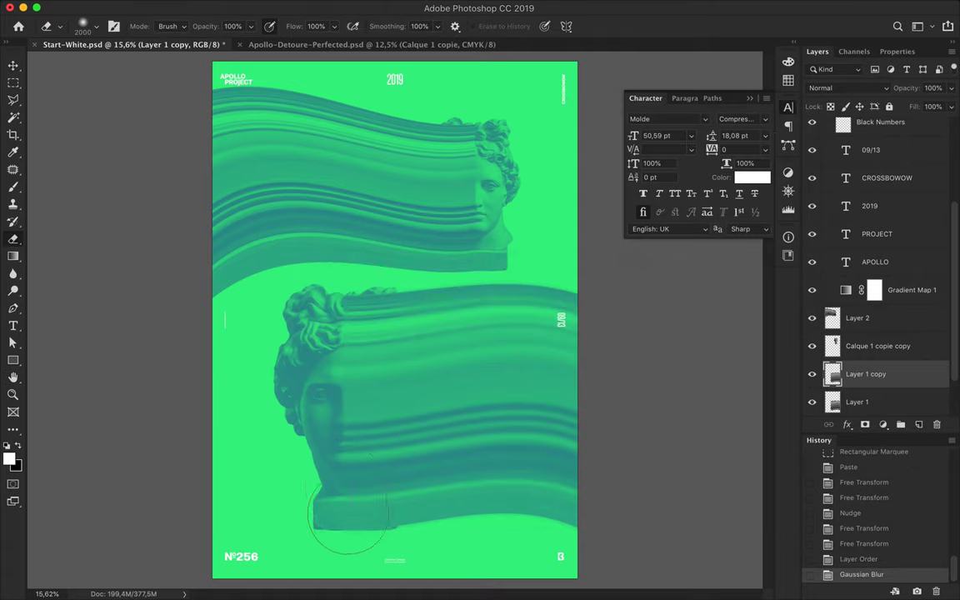
drag(250, 26, 250, 48)
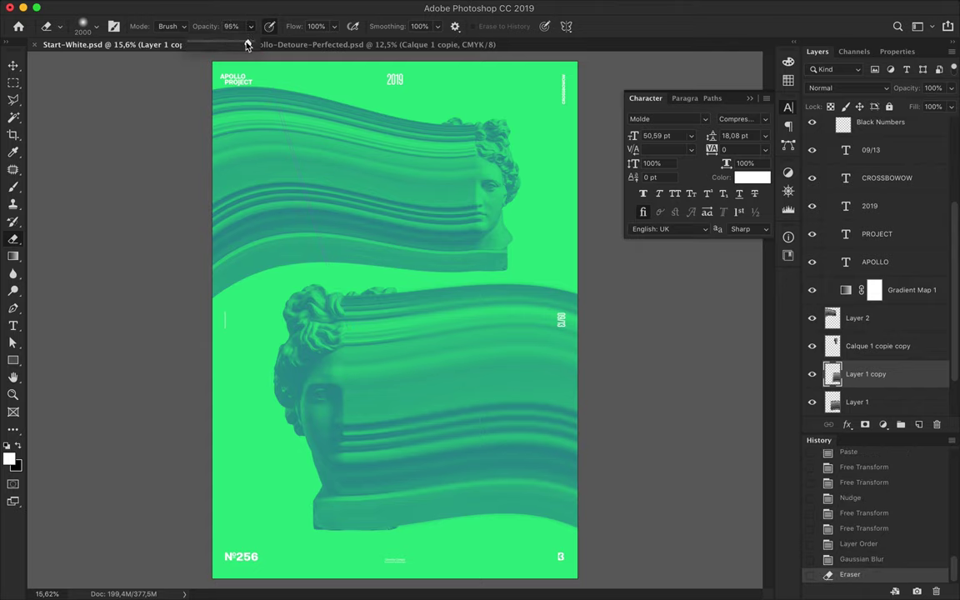
mouse_move(520, 382)
mouse_down()
mouse_move(567, 392)
mouse_move(375, 411)
mouse_move(423, 314)
mouse_up()
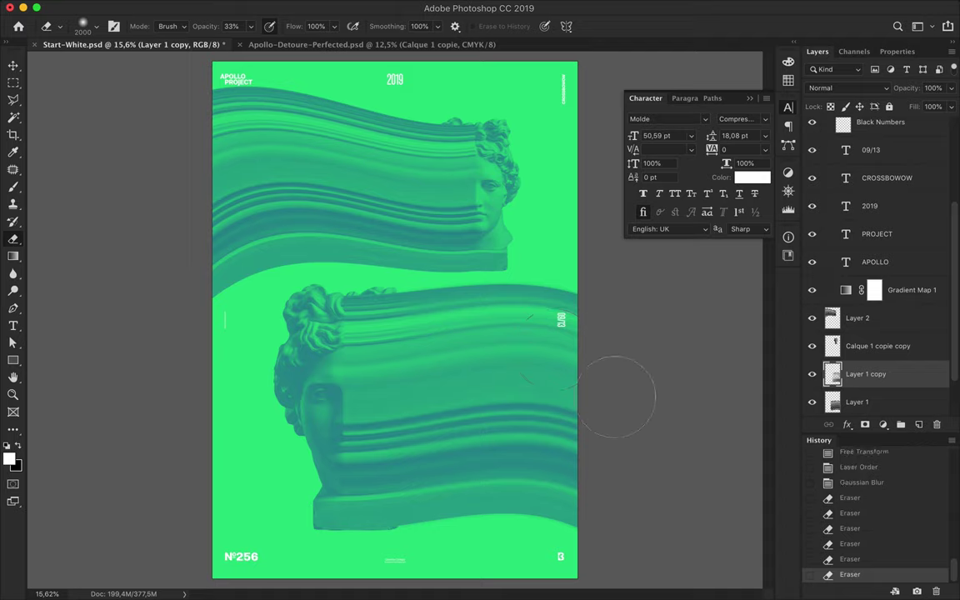
Duplicate Layer 2 as Layer 2 copy.
key(v)
click(858, 318)
drag(867, 342, 883, 317)
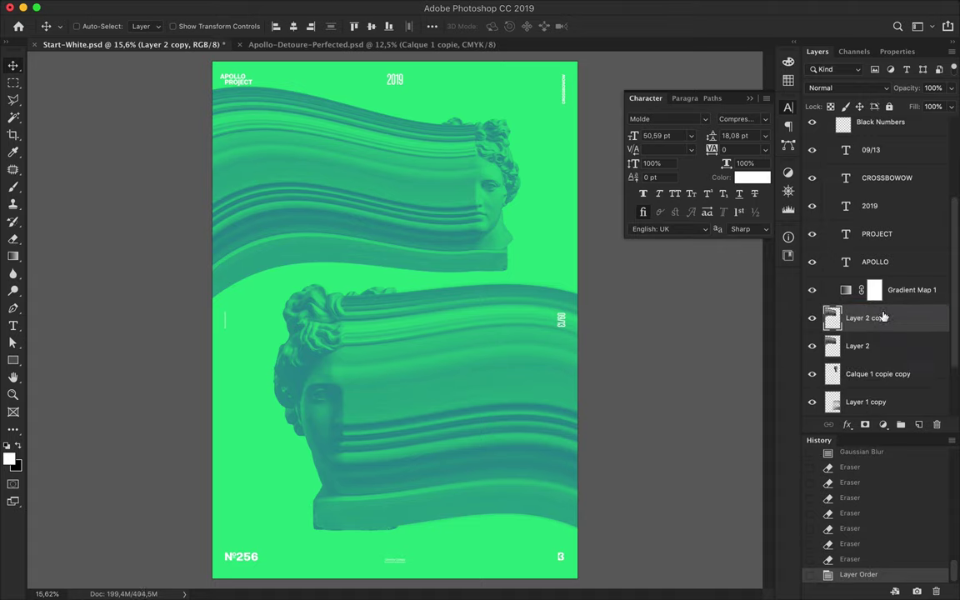
click(327, 7)
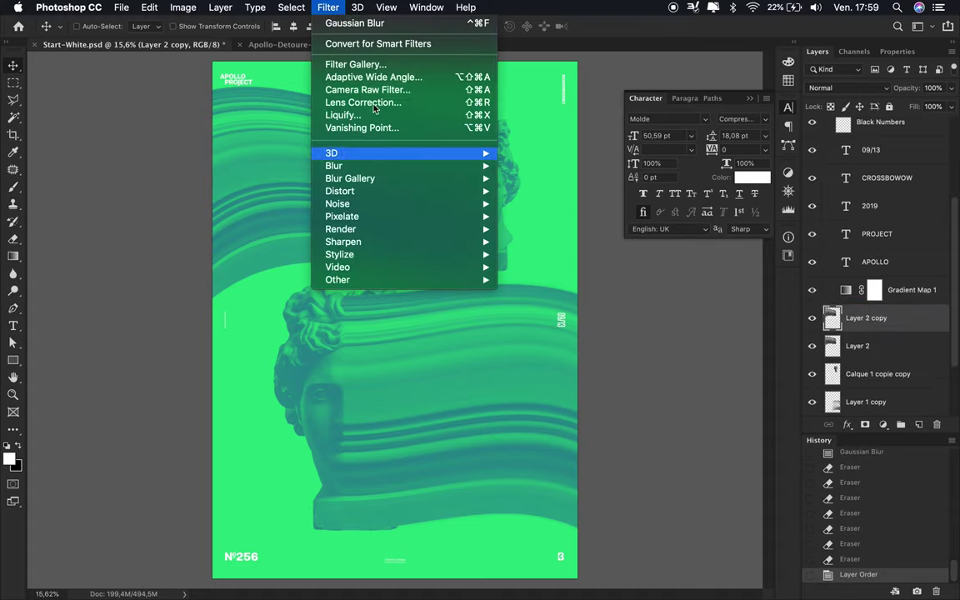
Gaussian-blur Layer 2 copy and softly erase it around the top bust's face at 33% opacity.
click(378, 24)
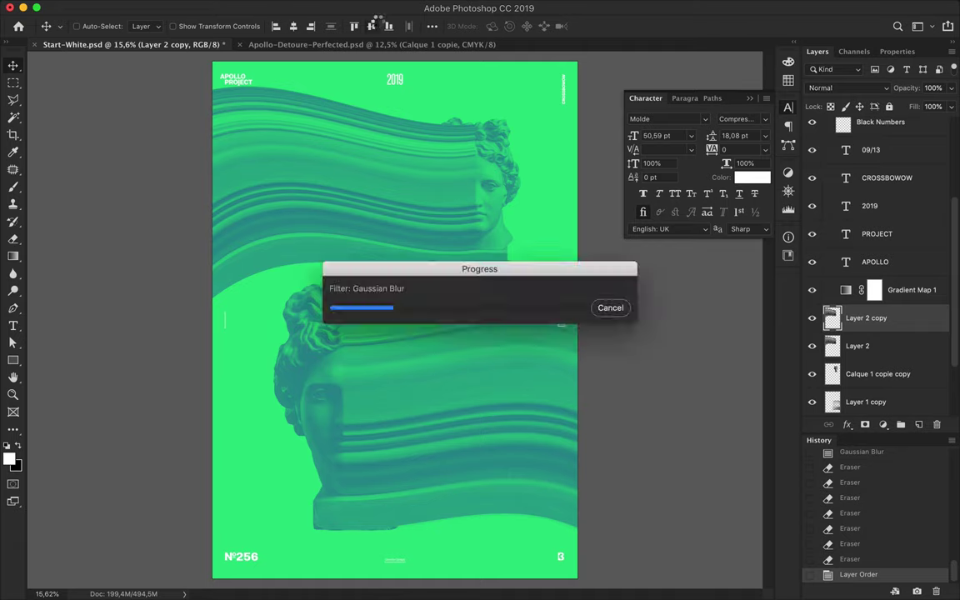
scroll(536, 214, up, 1)
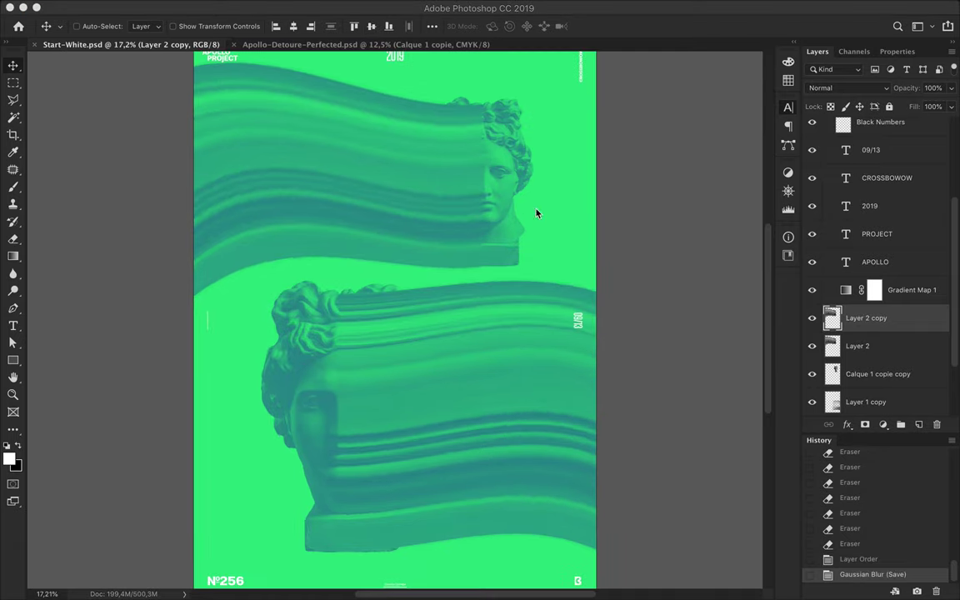
key(e)
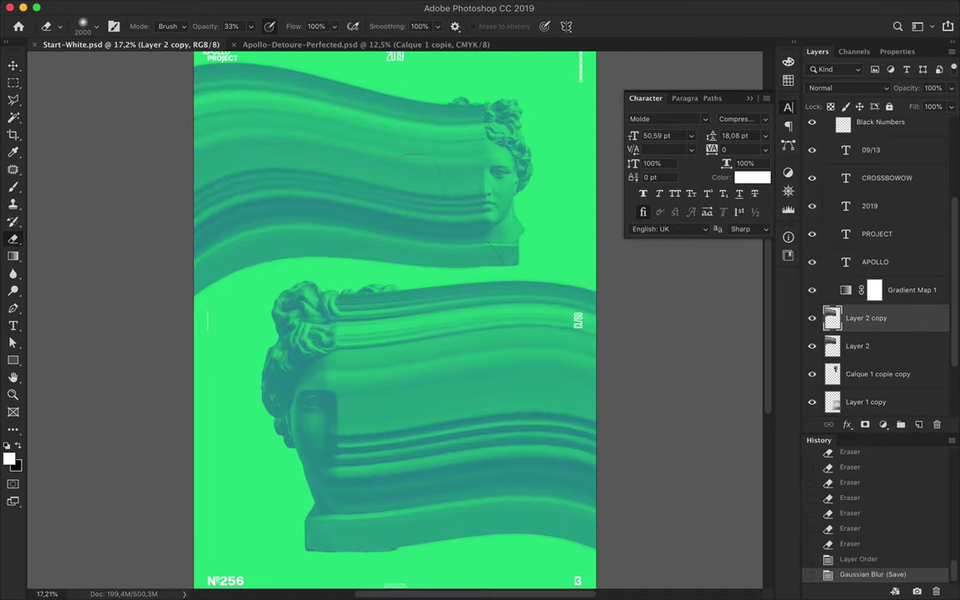
click(215, 171)
click(221, 171)
click(492, 175)
click(483, 196)
click(499, 88)
scroll(542, 214, down, 1)
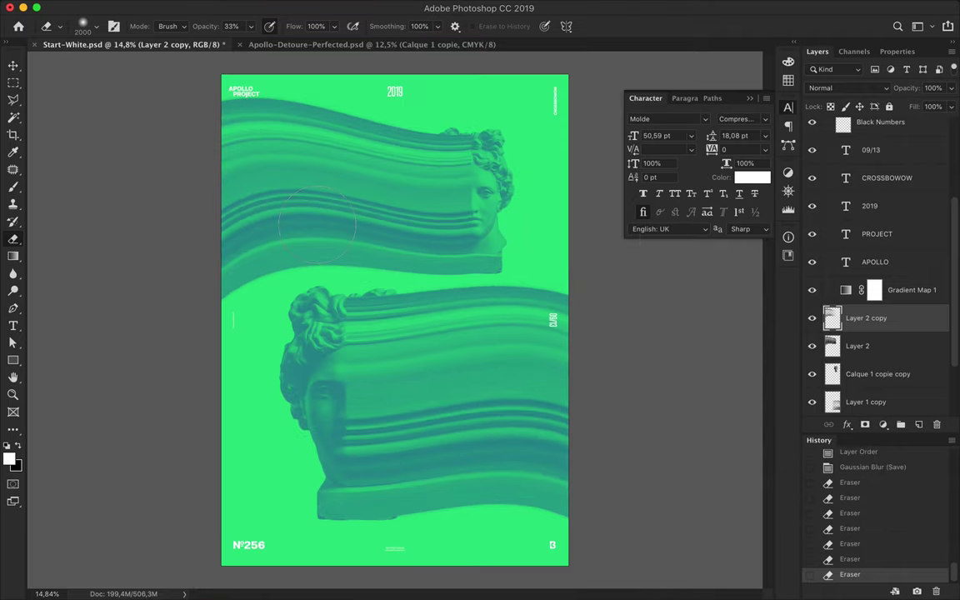
Add large white APOLLO text right of centre.
key(t)
click(394, 285)
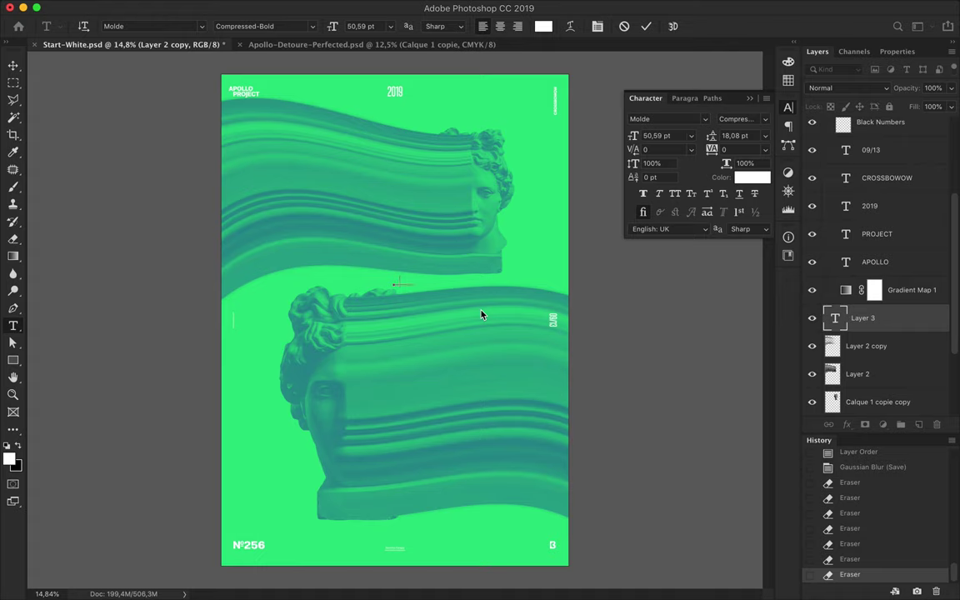
text(APOLLO)
key(ctrl+Return)
key(ctrl+bracketright)
key(ctrl+t)
mouse_move(412, 292)
mouse_down()
mouse_move(494, 329)
mouse_move(487, 286)
mouse_up()
key(Return)
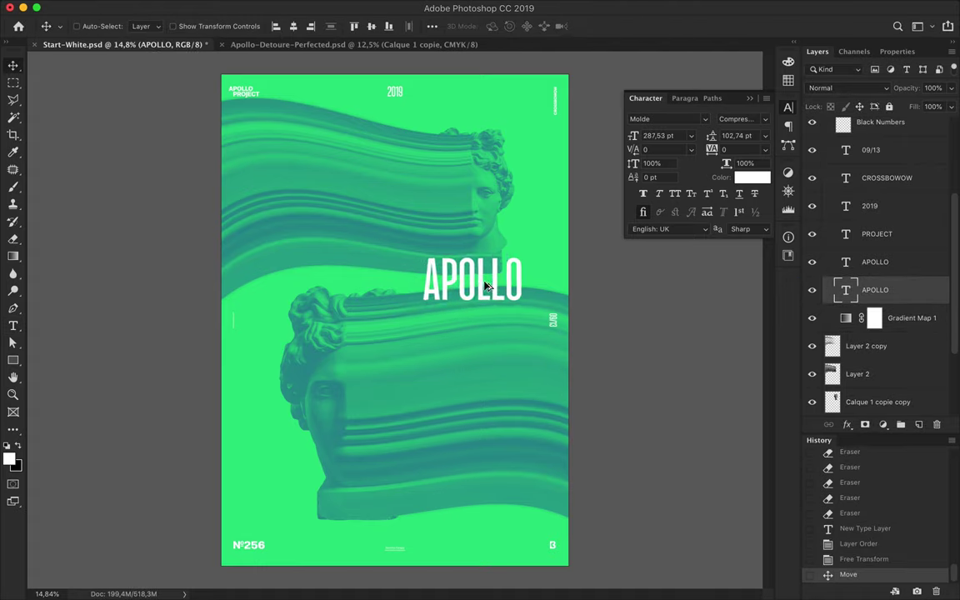
Duplicate the title to its lower left and change it to 365°.
drag(487, 285, 372, 338)
double_click(369, 333)
text(3)
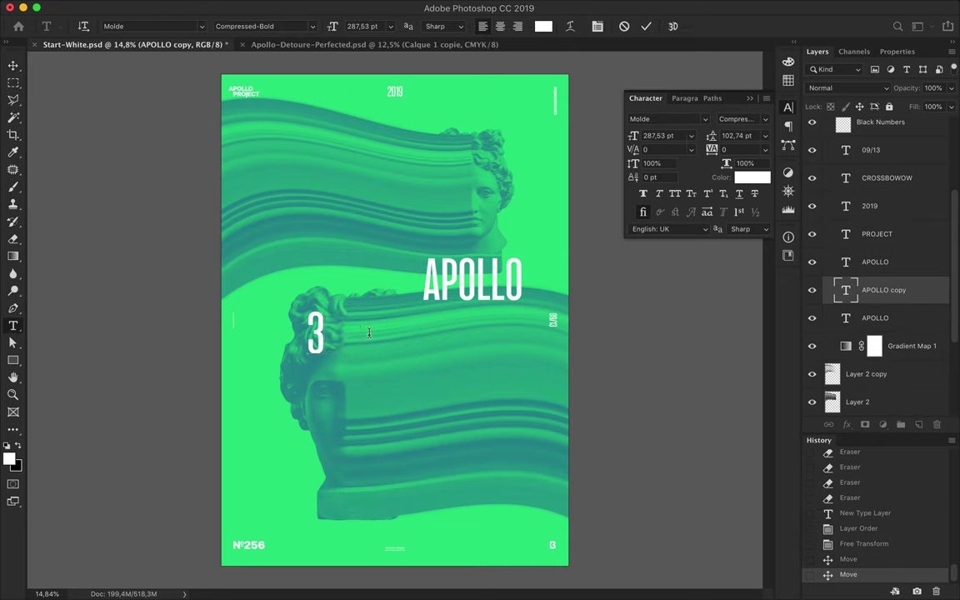
text(65°)
key(ctrl+Return)
key(v)
click(489, 292)
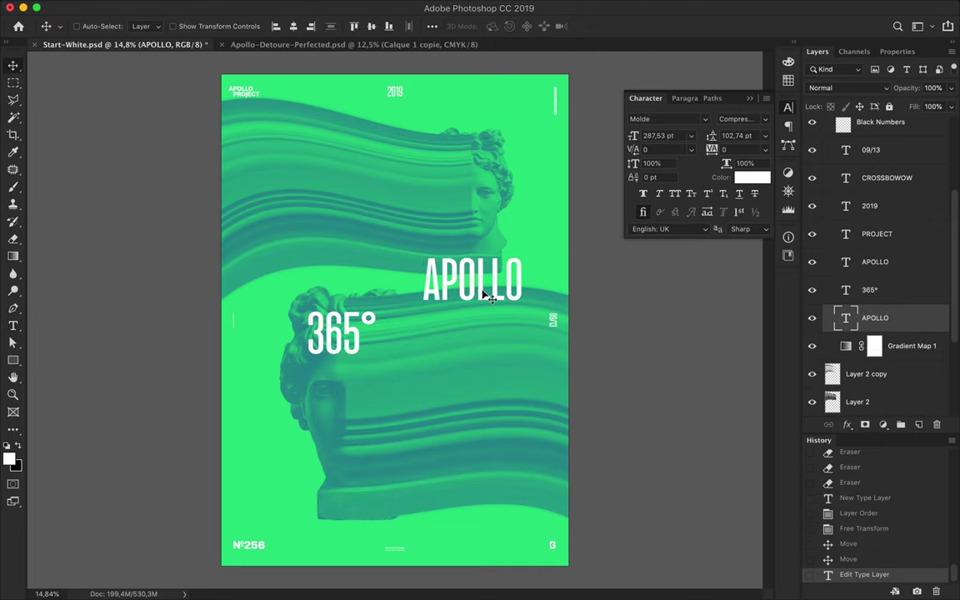
scroll(874, 350, down, 3)
Shrink the upper bust to about 80.58%.
click(866, 234)
key(ctrl+t)
drag(514, 304, 447, 277)
Confirm the upper bust's shrink and move the lower bust down the poster.
key(Return)
key(ctrl+t)
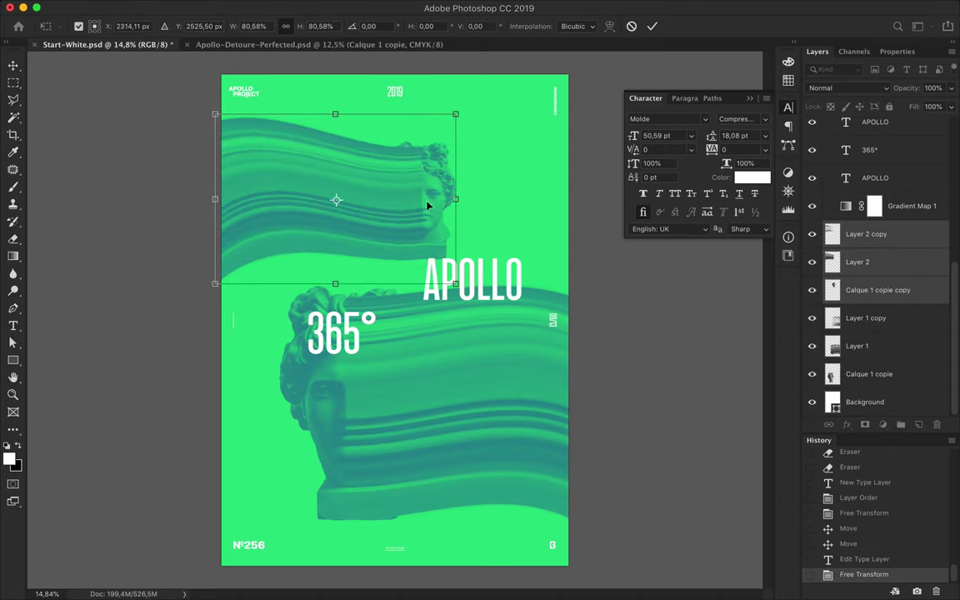
key(Return)
shift+click(875, 325)
key(ctrl+t)
mouse_move(450, 396)
mouse_down()
mouse_move(447, 369)
mouse_move(450, 382)
mouse_up()
key(Return)
Shift APOLLO up-right and 365° up-left, then save the document.
click(492, 287)
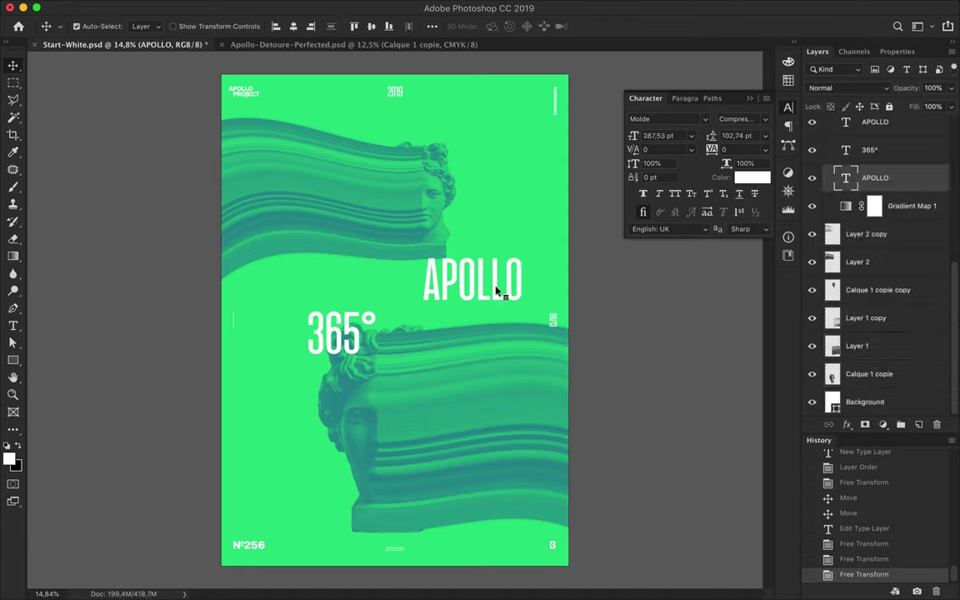
drag(500, 292, 515, 267)
drag(342, 333, 325, 319)
key(ctrl+s)
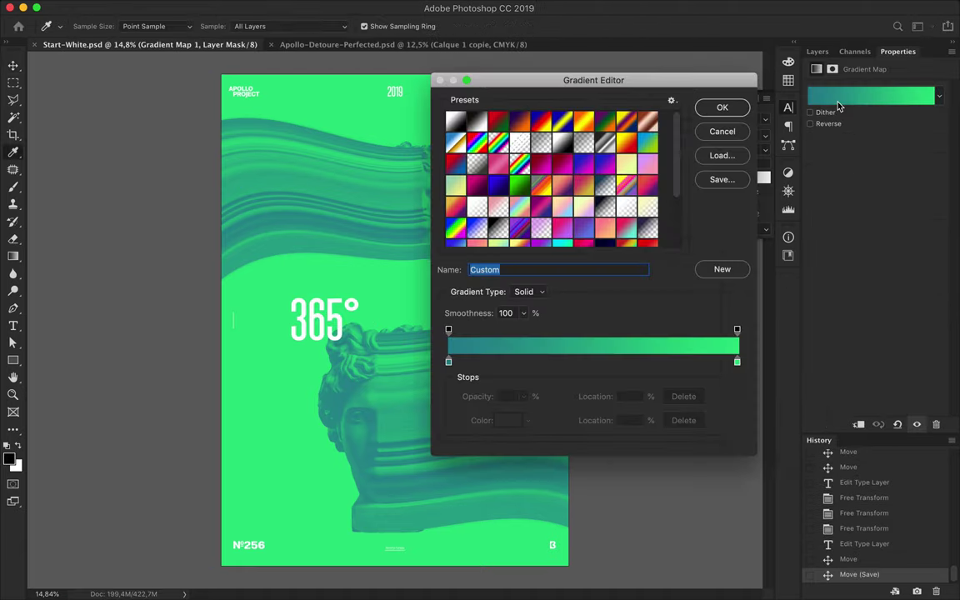
Set the gradient map stops to teal 1b6c78 and green 18e57d, and save.
click(507, 420)
click(628, 251)
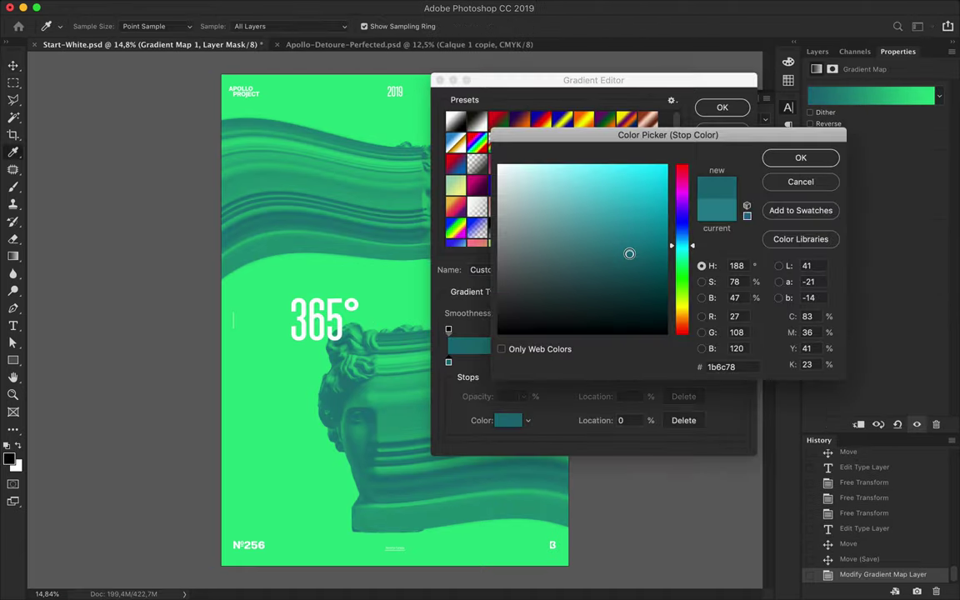
click(790, 156)
double_click(738, 363)
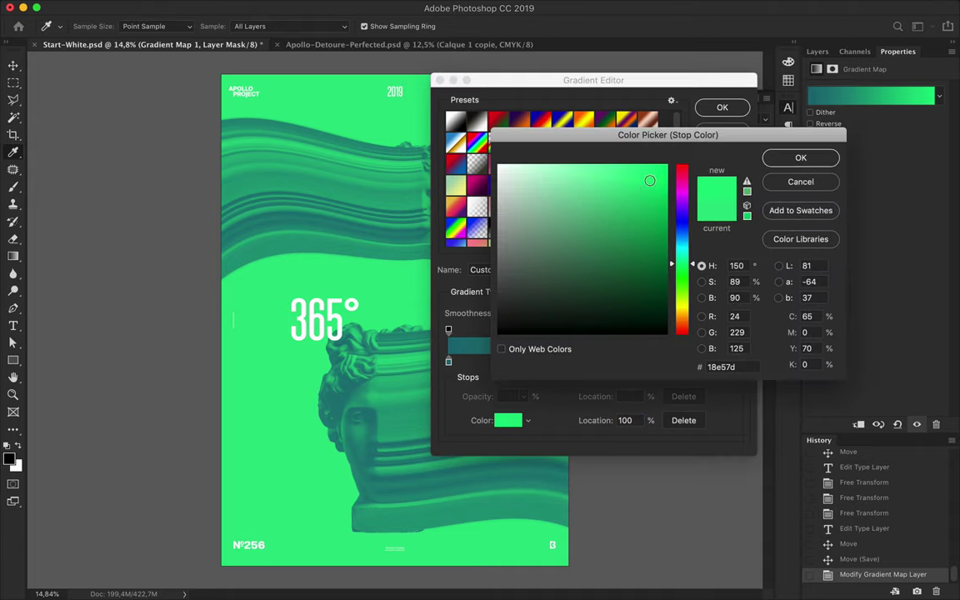
key(ctrl+s)
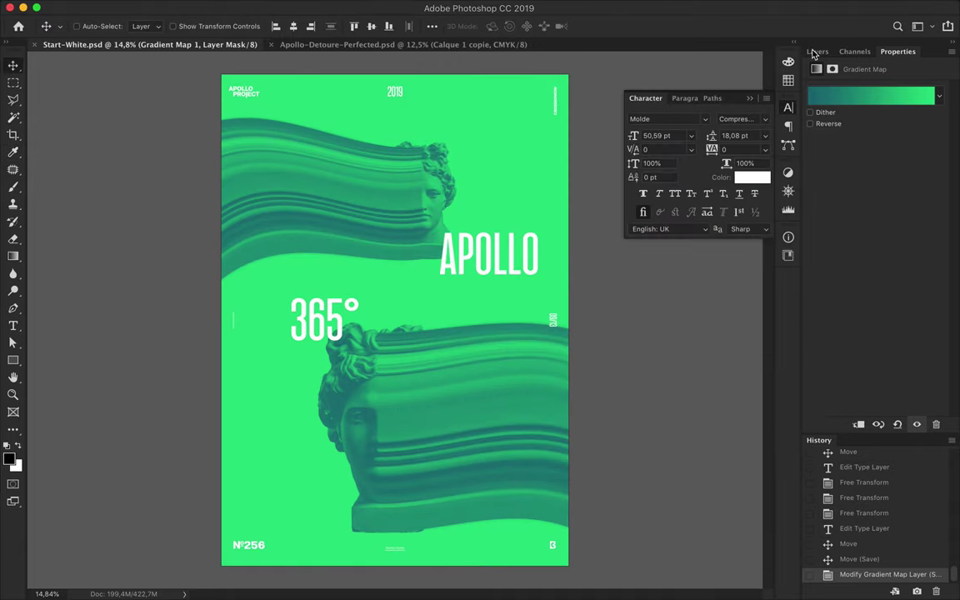
click(817, 51)
click(897, 403)
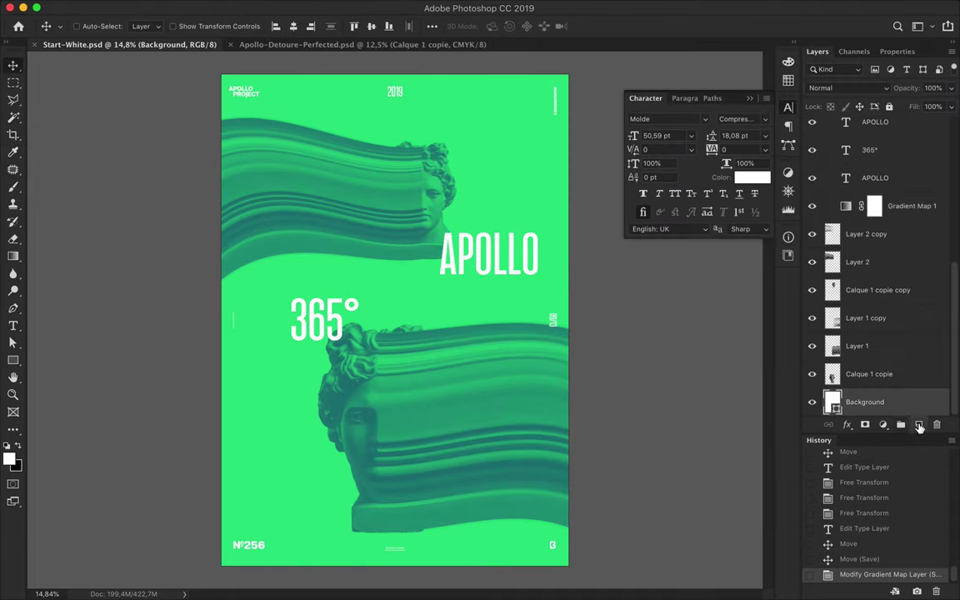
Add a new layer above Background and draw a radial gradient glow.
click(919, 426)
click(13, 256)
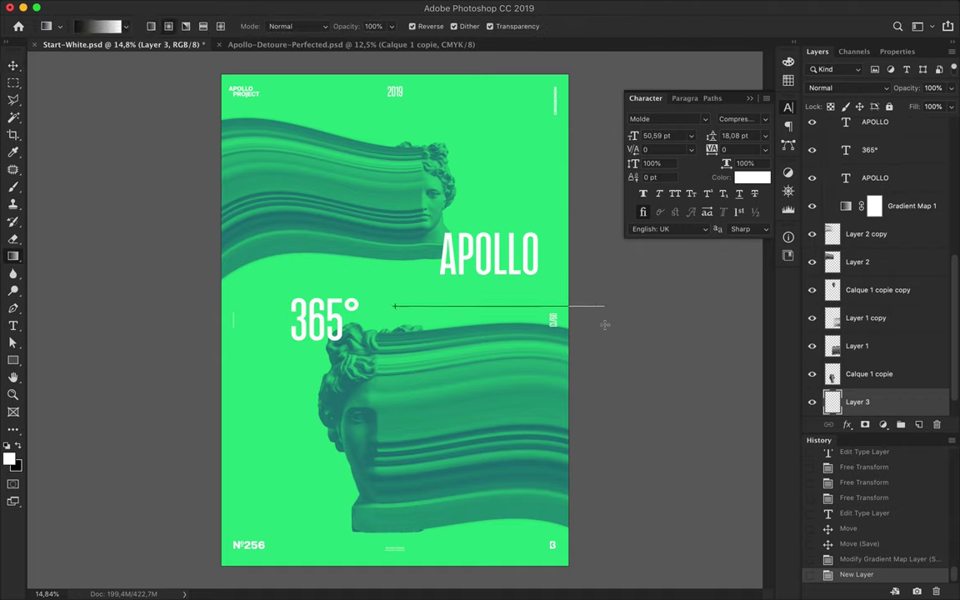
drag(605, 325, 624, 321)
Try Luminosity blending, keep Normal, and lower the glow layer's fill to about 83%.
click(848, 87)
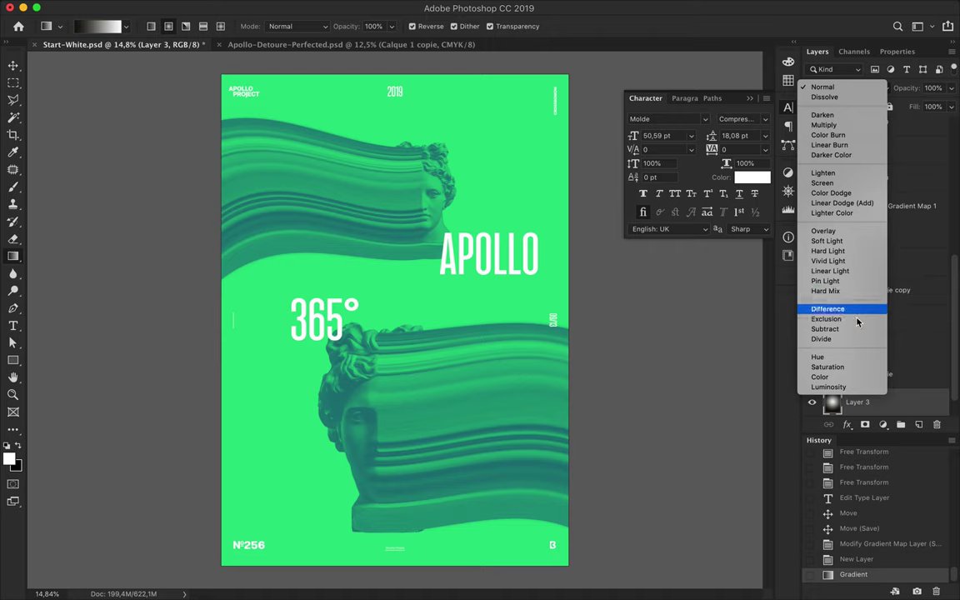
click(857, 388)
click(849, 88)
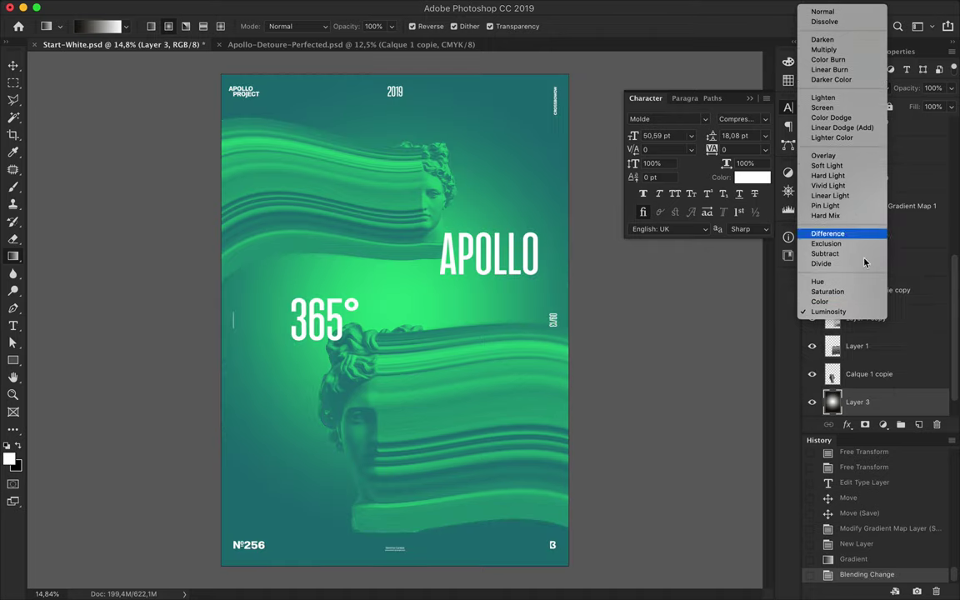
click(842, 16)
click(951, 107)
drag(950, 123, 937, 127)
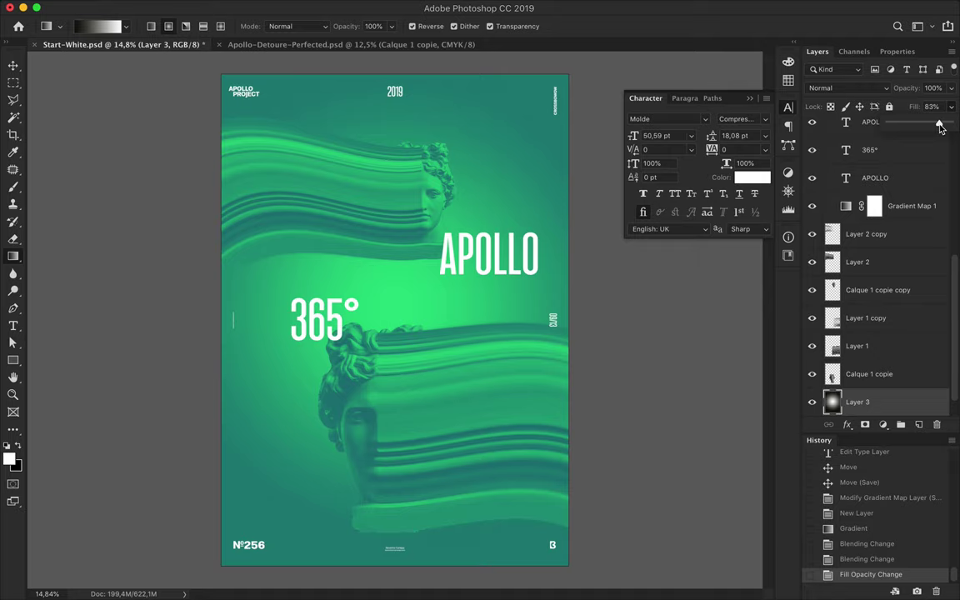
key(v)
click(501, 259)
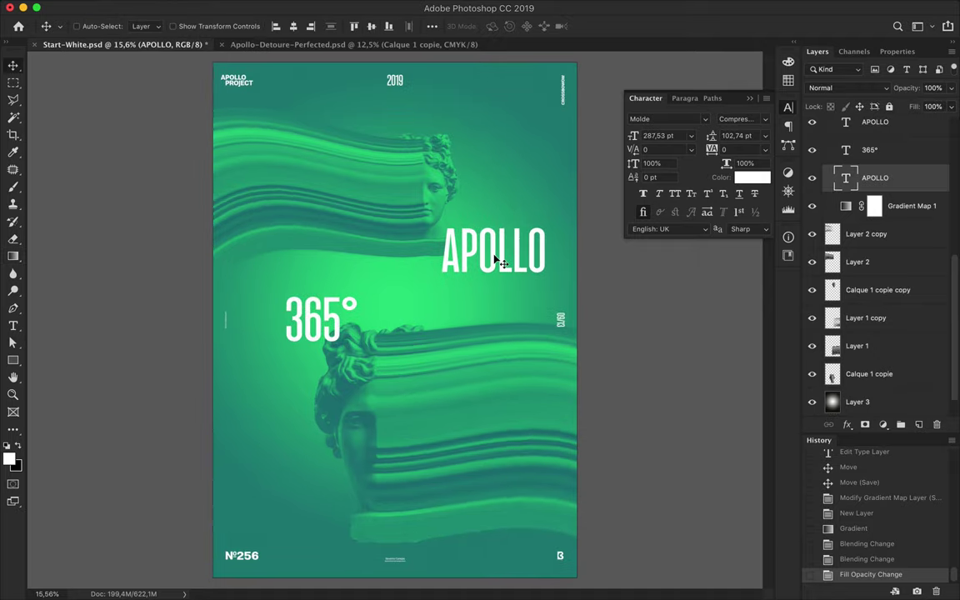
Mask the APOLLO text with the inverted upper-bust selection so it sits behind the bust.
click(325, 338)
ctrl+click(831, 290)
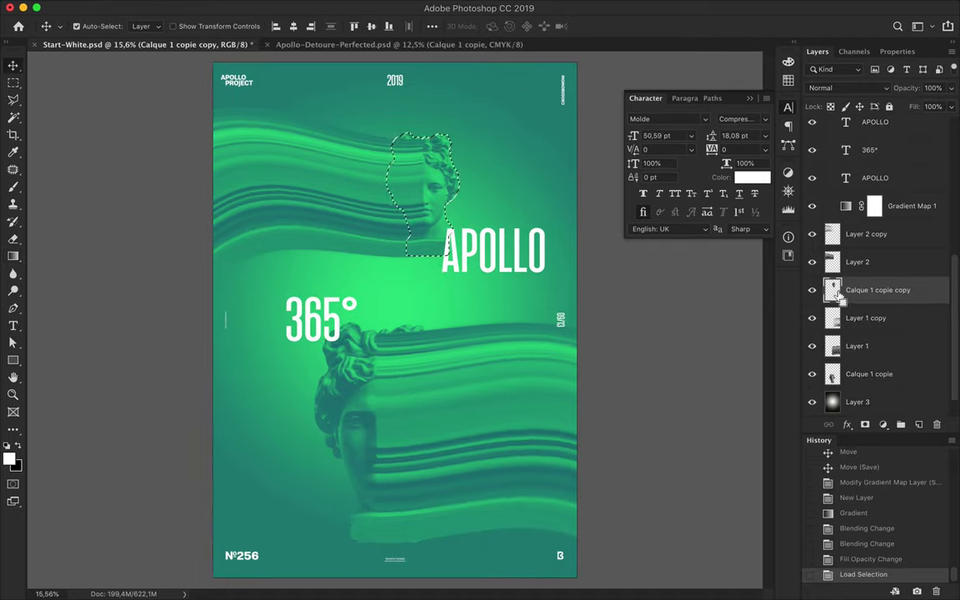
click(882, 184)
click(865, 425)
key(ctrl+z)
key(ctrl+shift+i)
click(865, 425)
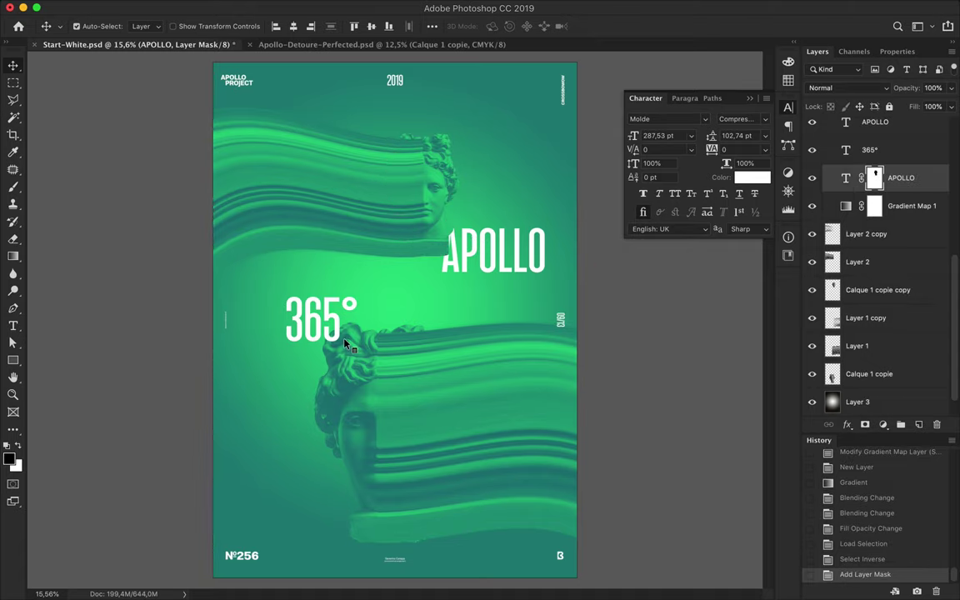
Mask the 365° text with the inverted lower-bust selection.
ctrl+click(298, 302)
ctrl+click(325, 346)
ctrl+click(831, 373)
key(ctrl+shift+i)
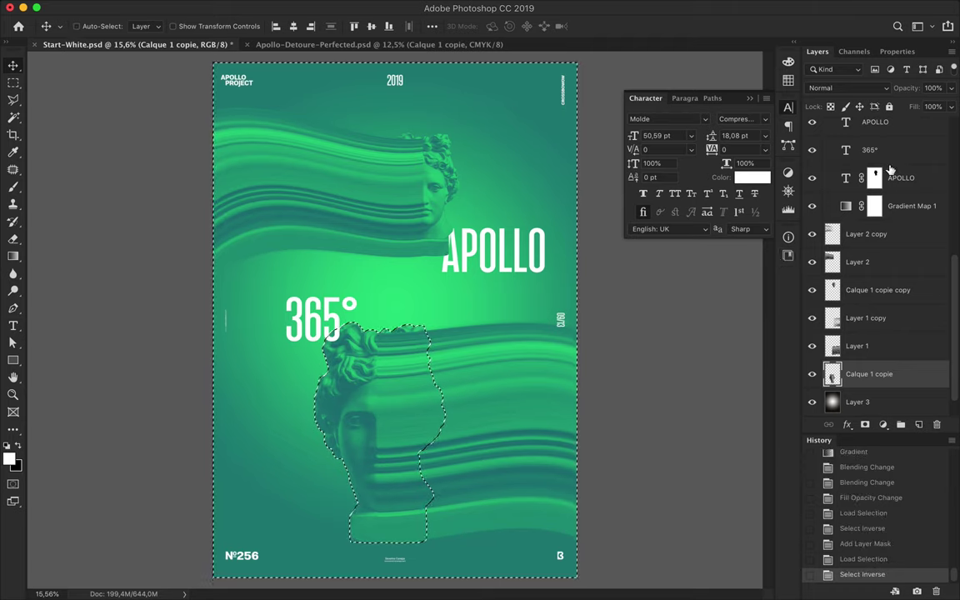
scroll(866, 205, up, 2)
click(883, 199)
click(865, 425)
Unlink APOLLO's mask, move APOLLO about 23 px left, and re-link 365° to its mask.
key(ctrl+plus)
click(497, 230)
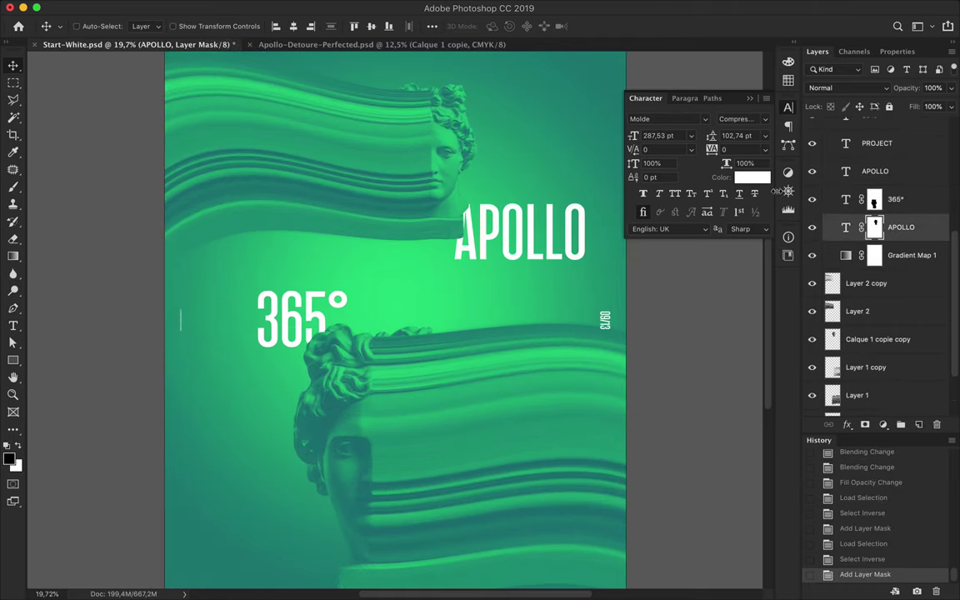
click(861, 226)
drag(642, 159, 622, 159)
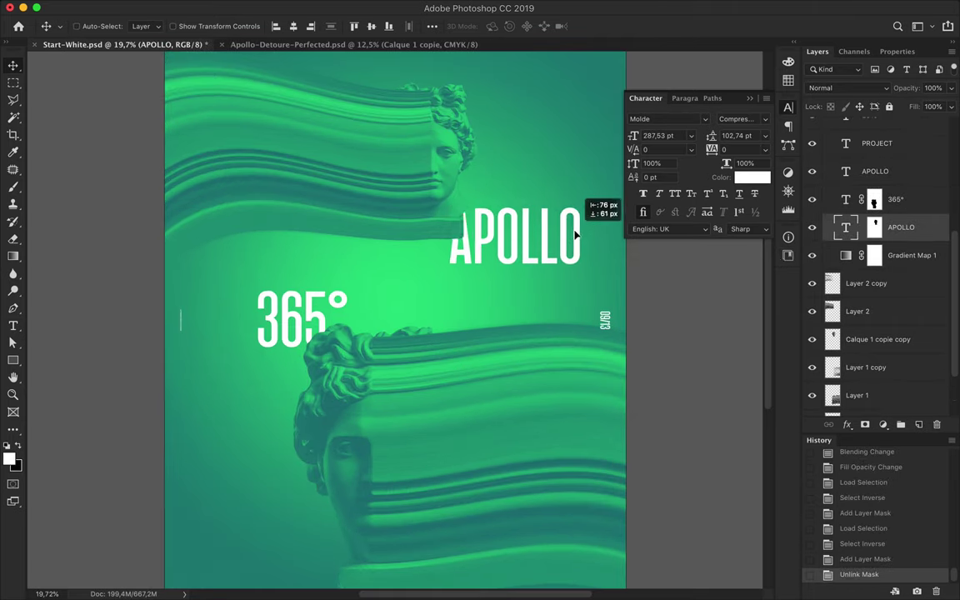
click(874, 199)
click(861, 199)
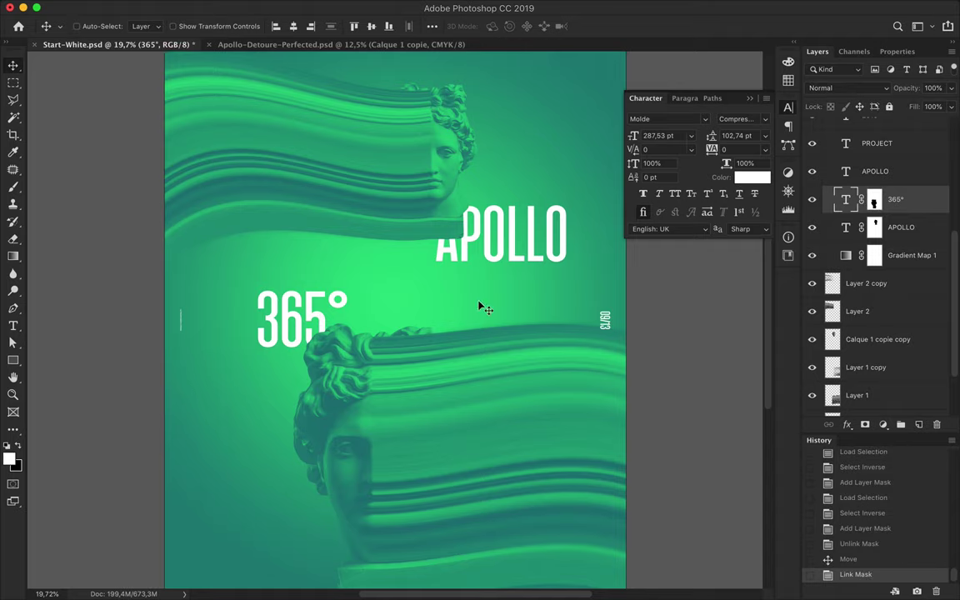
scroll(483, 307, down, 2)
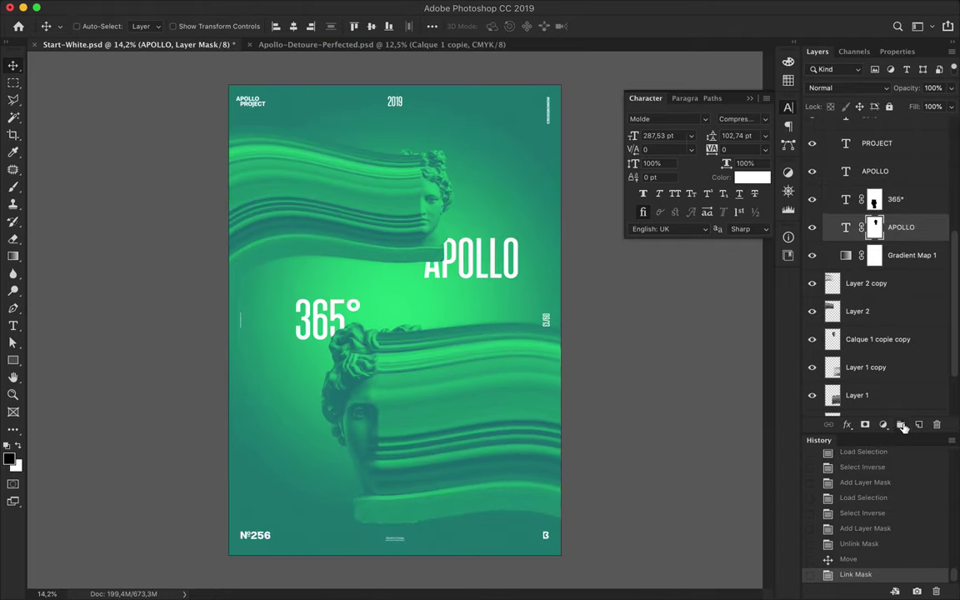
drag(900, 150, 875, 383)
key(ctrl+z)
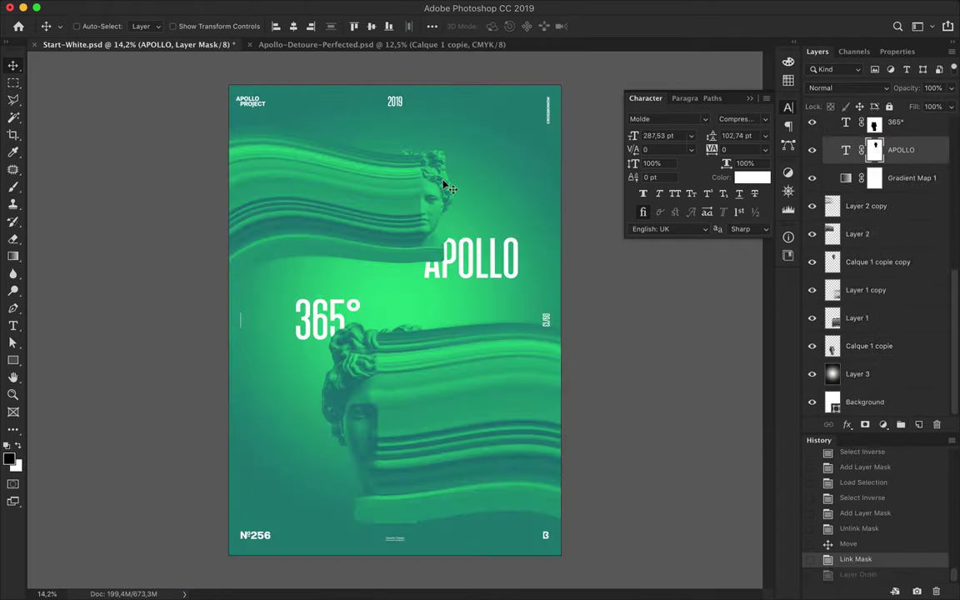
Draw a two-point diagonal shape line with no fill and a white 23 pt stroke.
key(p)
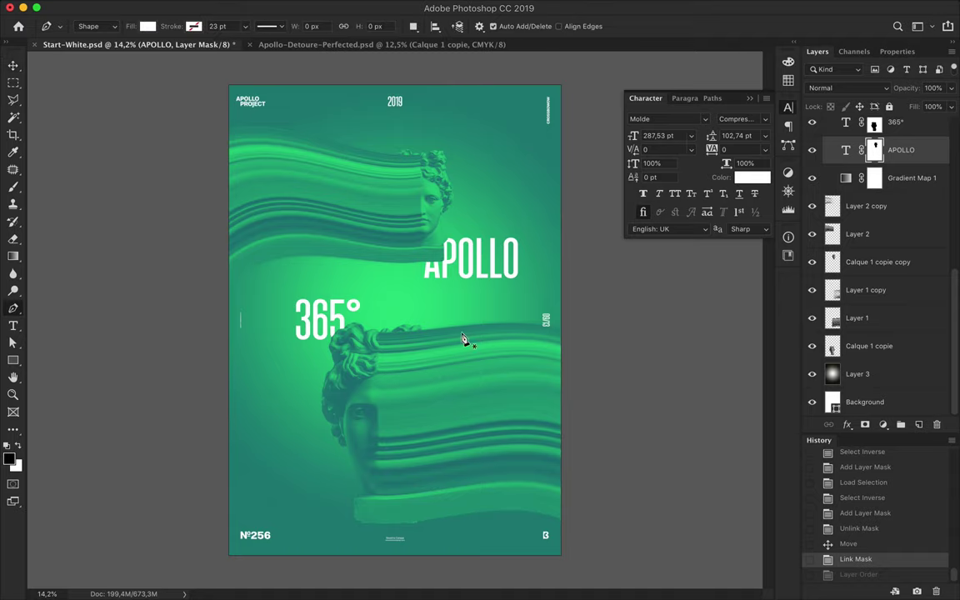
click(317, 242)
click(470, 395)
key(a)
click(199, 26)
click(142, 52)
click(245, 26)
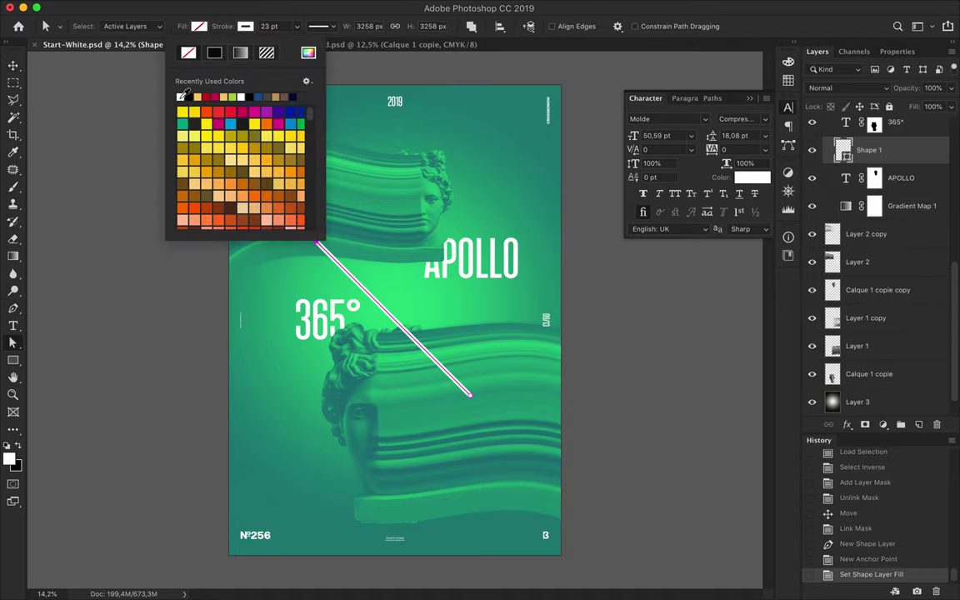
click(181, 97)
Centre the diagonal line horizontally on the canvas.
key(v)
click(431, 26)
click(465, 149)
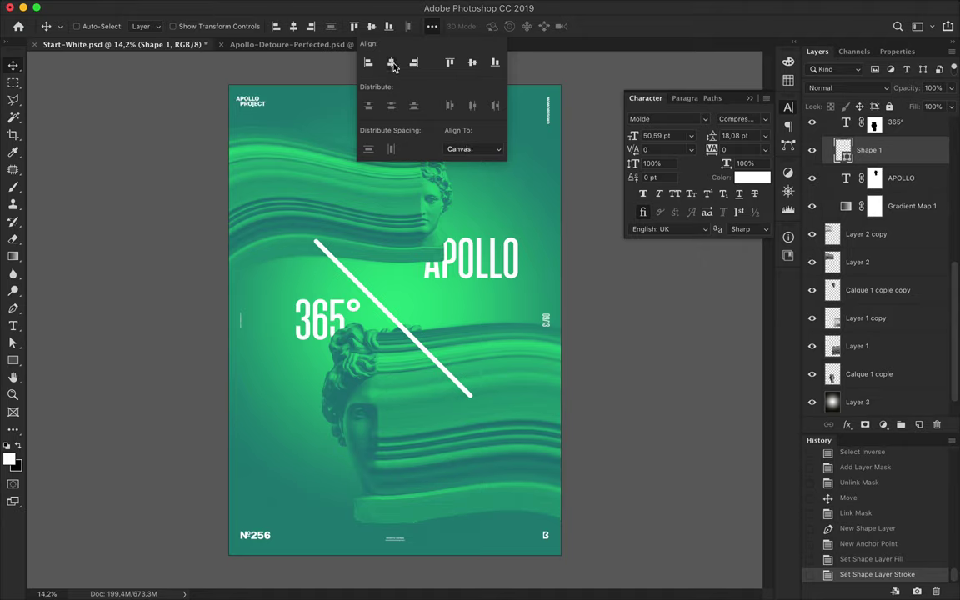
click(292, 30)
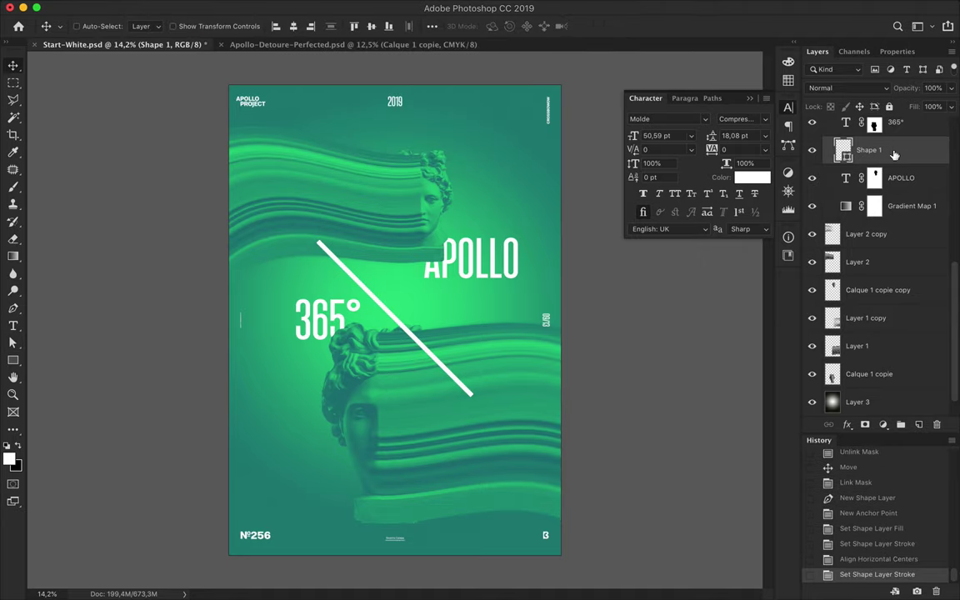
Mask the line with the inverted lower-bust outline so it passes behind the bust.
click(857, 345)
ctrl+click(831, 345)
ctrl+click(832, 345)
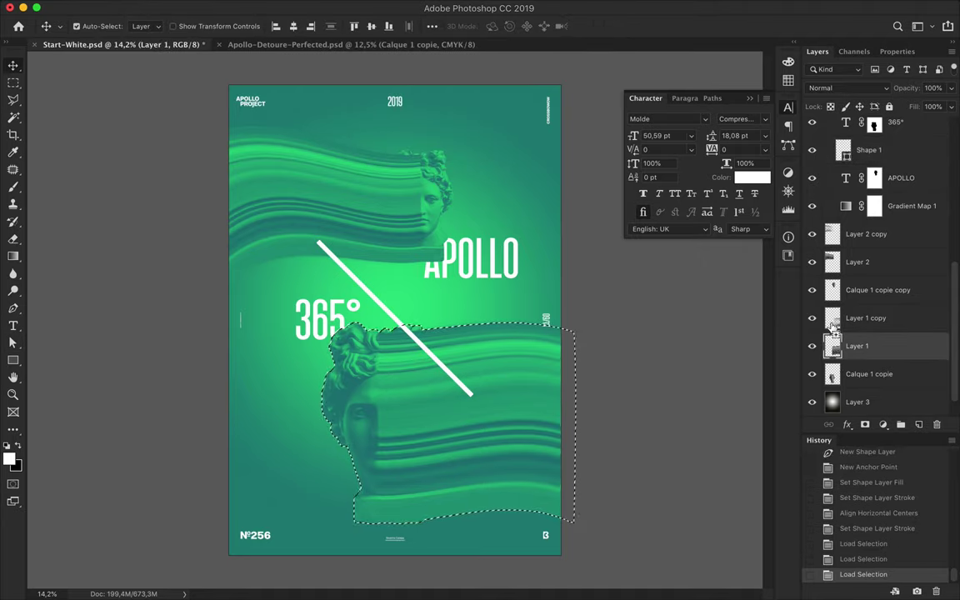
ctrl+click(832, 345)
scroll(863, 271, up, 1)
scroll(864, 271, up, 1)
click(895, 216)
key(ctrl+shift+i)
click(865, 424)
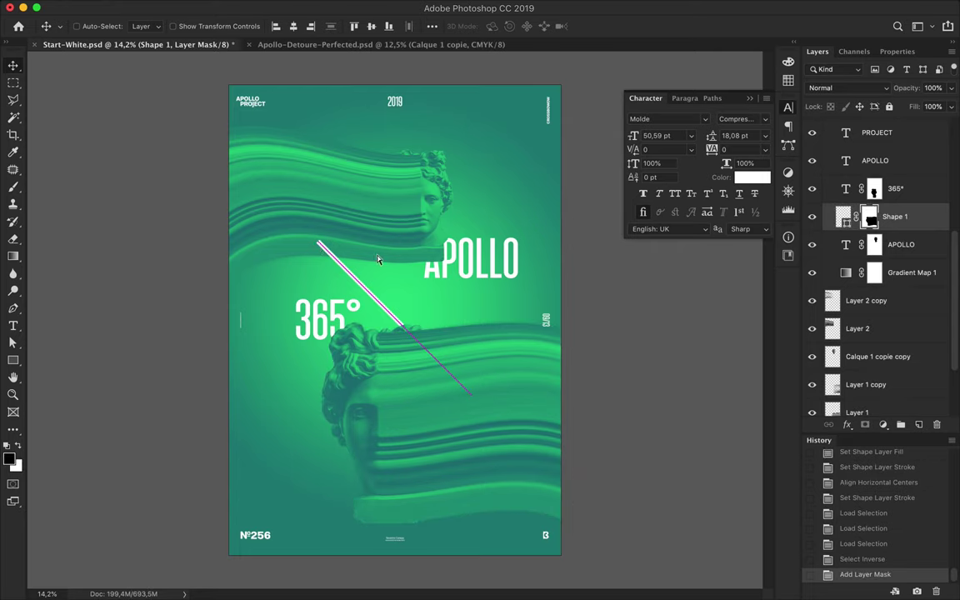
Extend both ends of the diagonal line's path further across the poster.
key(a)
drag(305, 201, 297, 194)
mouse_move(472, 395)
mouse_down()
mouse_move(495, 418)
mouse_move(502, 412)
mouse_up()
click(467, 163)
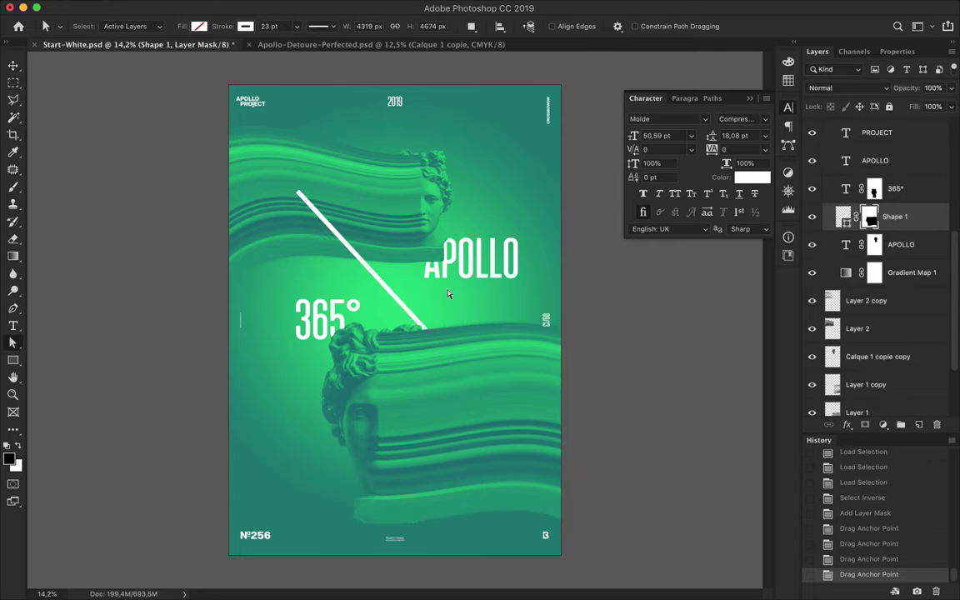
Try duplicating, pasting and stretching the line, then undo the trial edits.
key(v)
drag(397, 331, 308, 438)
click(862, 216)
key(Delete)
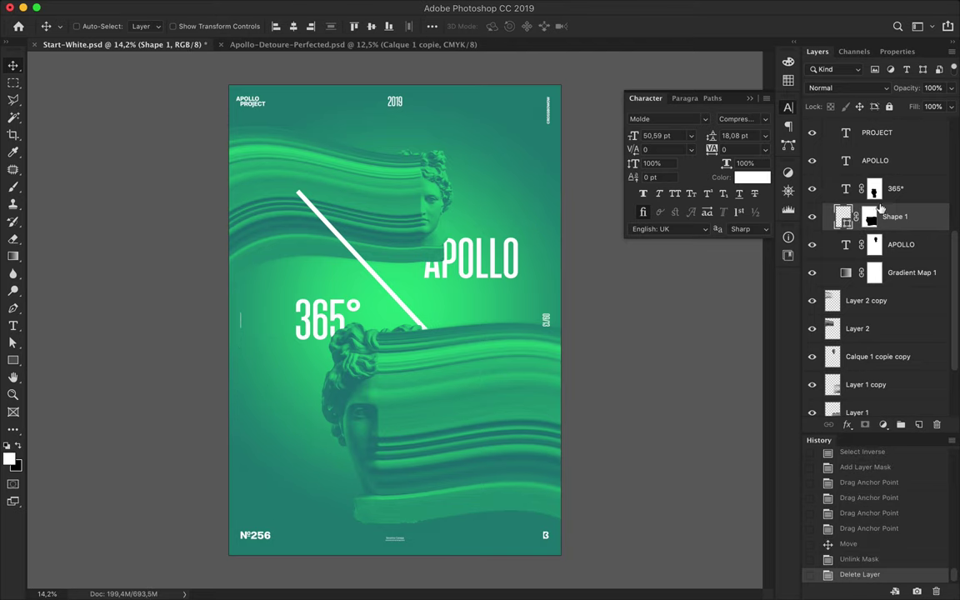
key(ctrl+v)
drag(334, 275, 379, 288)
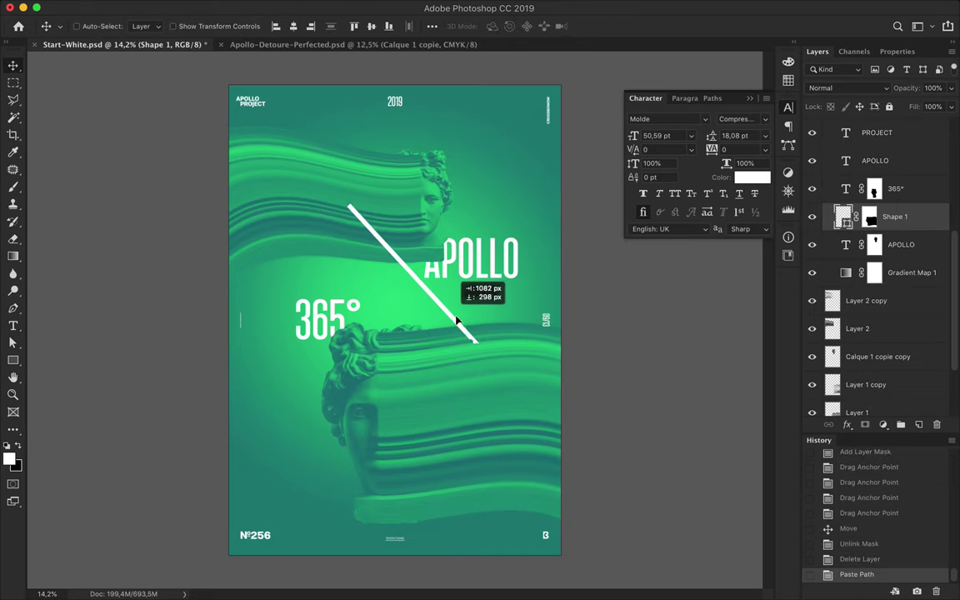
key(ctrl+z)
key(a)
mouse_move(425, 327)
mouse_down()
mouse_move(500, 411)
mouse_move(417, 450)
mouse_move(333, 387)
mouse_up()
key(v)
key(ctrl+z)
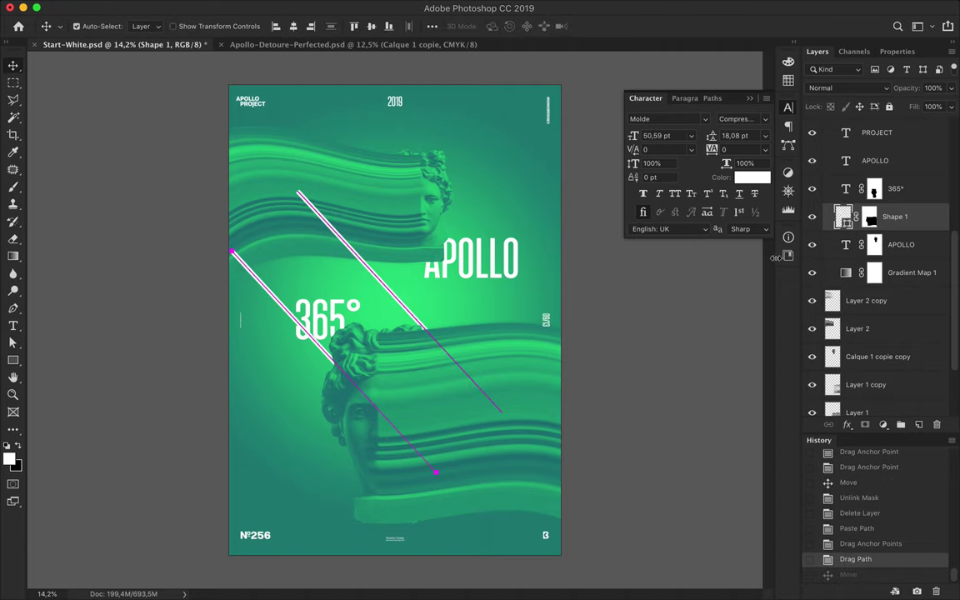
key(ctrl+z)
Duplicate the line layer, delete the copy's mask, and move the copy down-left.
key(ctrl+j)
key(Delete)
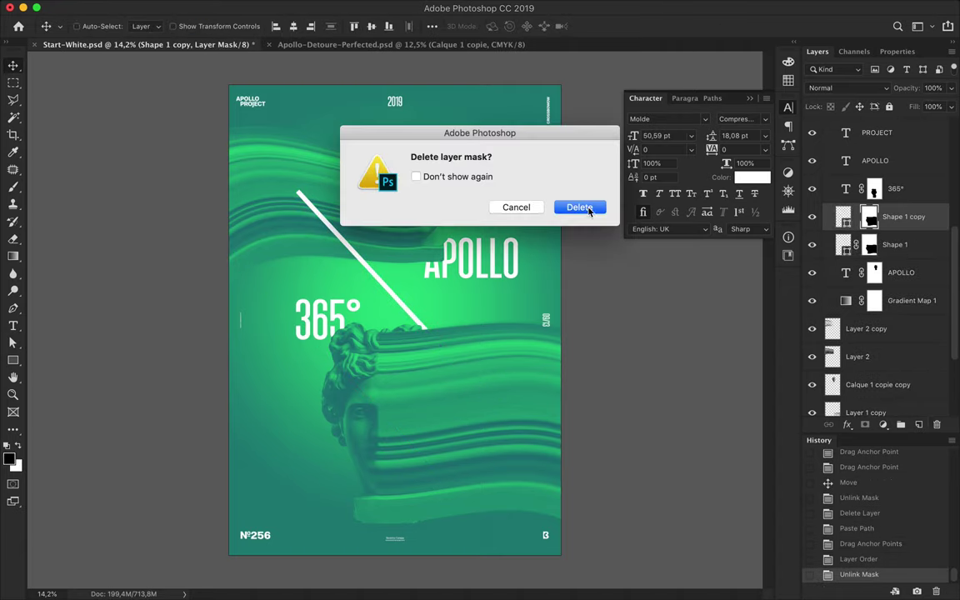
key(Return)
mouse_move(403, 305)
mouse_down()
mouse_move(349, 428)
mouse_move(318, 434)
mouse_up()
Flip the copied line horizontally and move it to the poster's bottom-right edge.
click(149, 7)
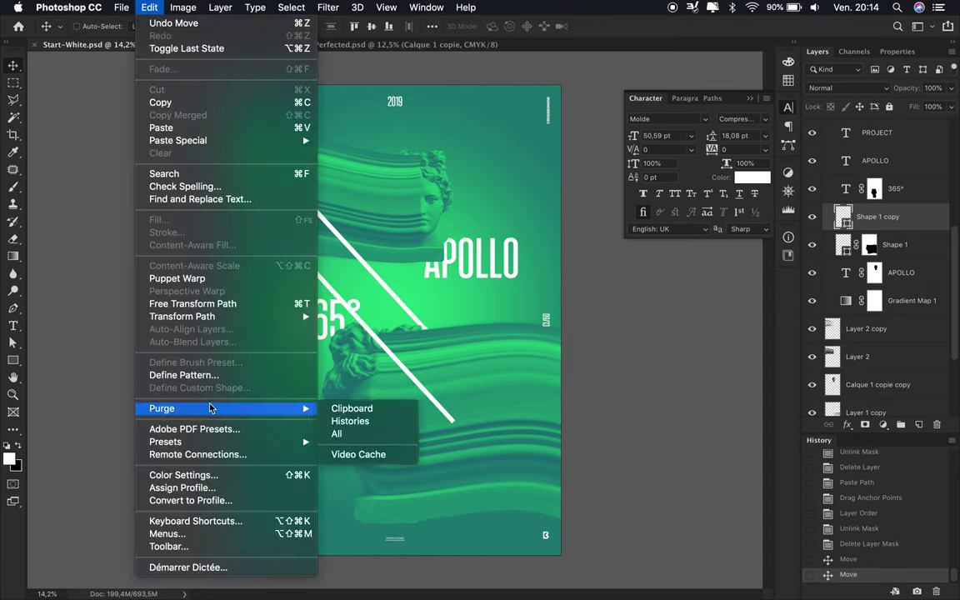
click(362, 466)
mouse_move(362, 474)
mouse_down()
mouse_move(357, 542)
mouse_move(495, 530)
mouse_move(415, 148)
mouse_up()
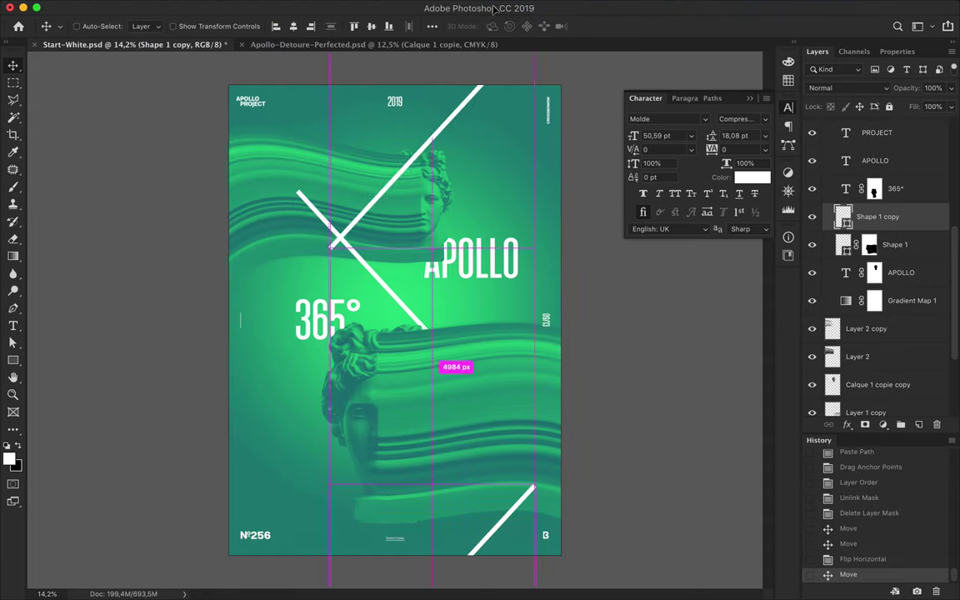
Adjust the stroke widths of the bottom and top corner lines.
click(508, 529)
key(a)
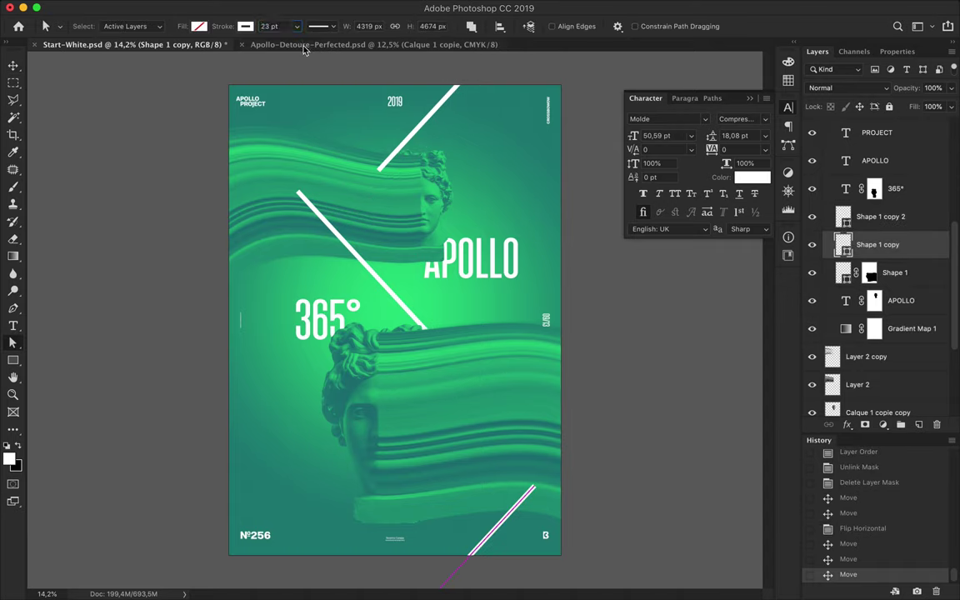
key(Return)
key(v)
click(421, 125)
key(a)
key(Return)
key(v)
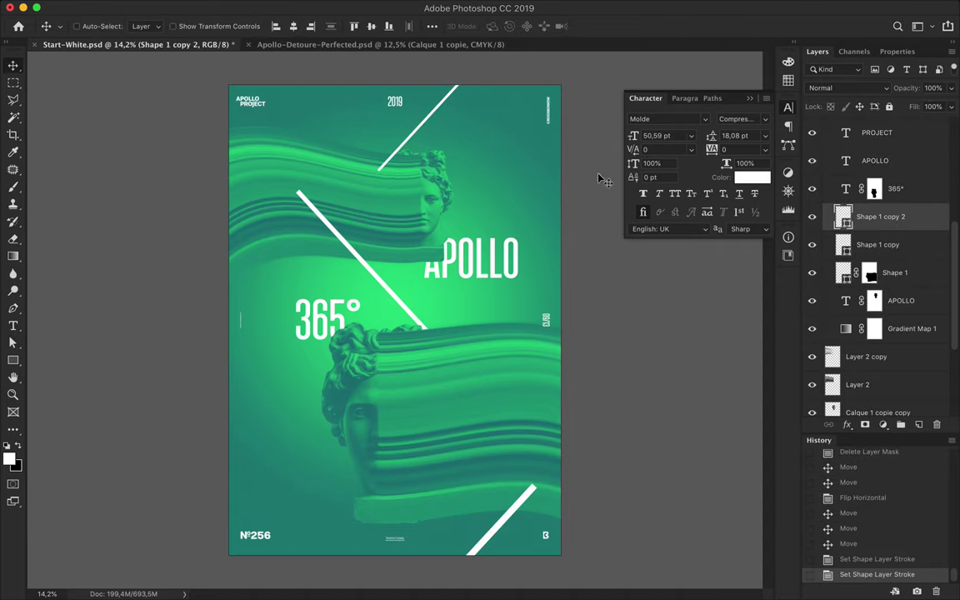
Mask the top corner line with the inverted upper-bust outline so it tucks behind the bust.
click(875, 303)
ctrl+click(833, 303)
ctrl+click(832, 304)
ctrl+click(832, 303)
scroll(875, 250, up, 5)
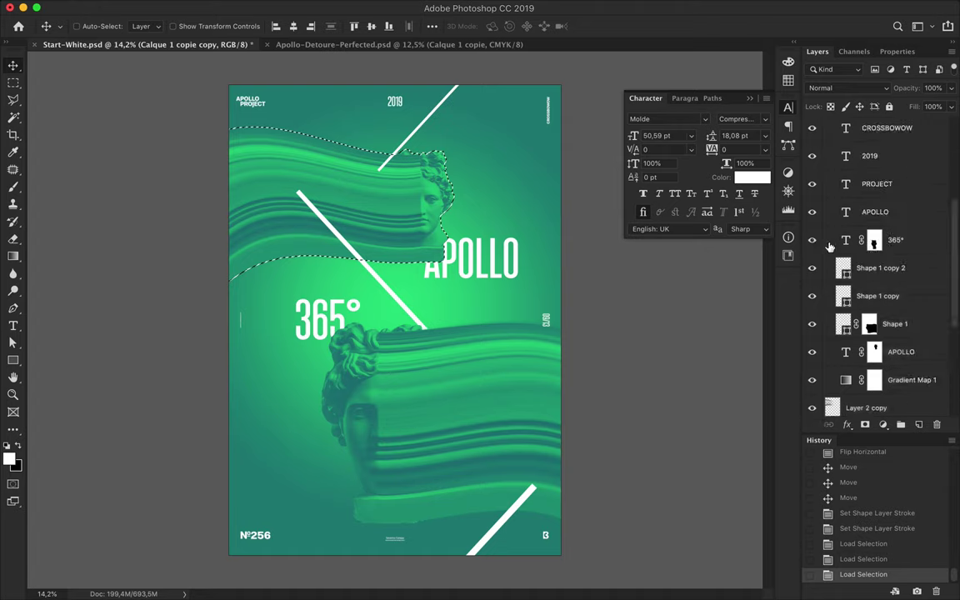
scroll(873, 243, up, 3)
scroll(871, 267, down, 3)
scroll(867, 267, up, 3)
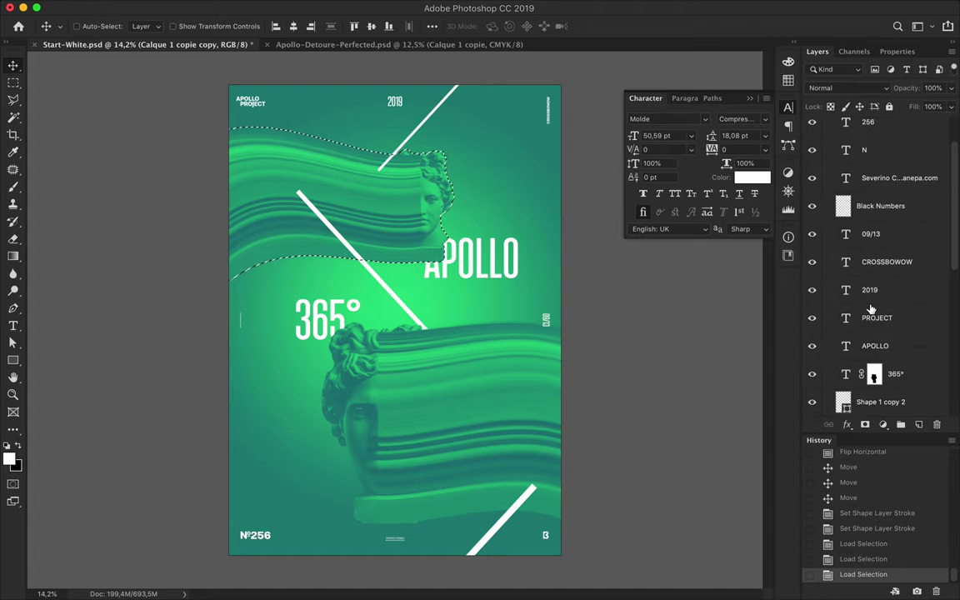
scroll(833, 233, down, 5)
click(870, 200)
key(shift+super+i)
click(866, 423)
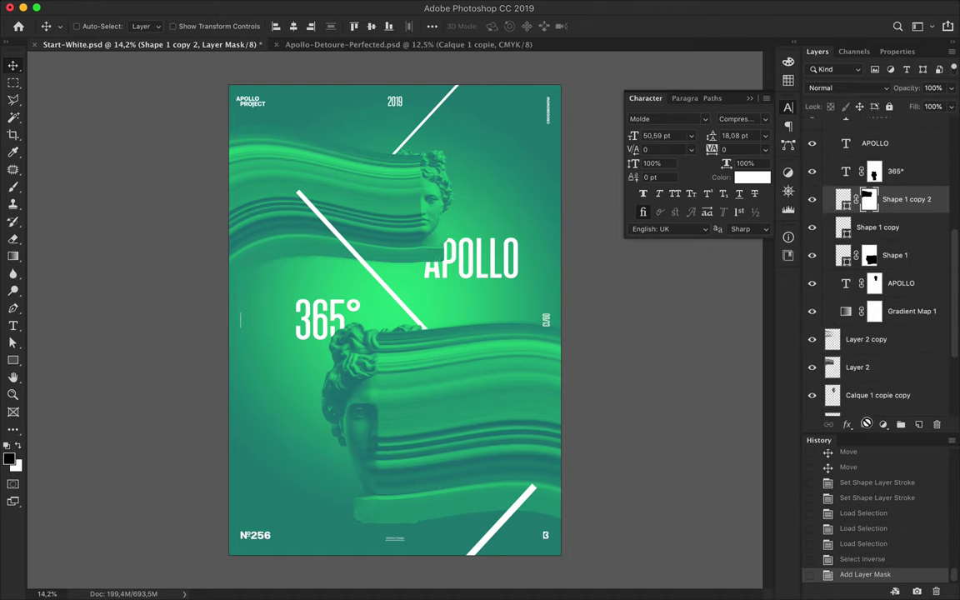
Unlink the top line from its mask and reposition it along the corner.
click(866, 200)
mouse_move(420, 125)
mouse_down()
mouse_move(466, 133)
mouse_move(451, 125)
mouse_move(464, 125)
mouse_up()
key(super+z)
click(844, 200)
Thicken the bottom corner line's stroke to 43 pt.
click(878, 227)
key(a)
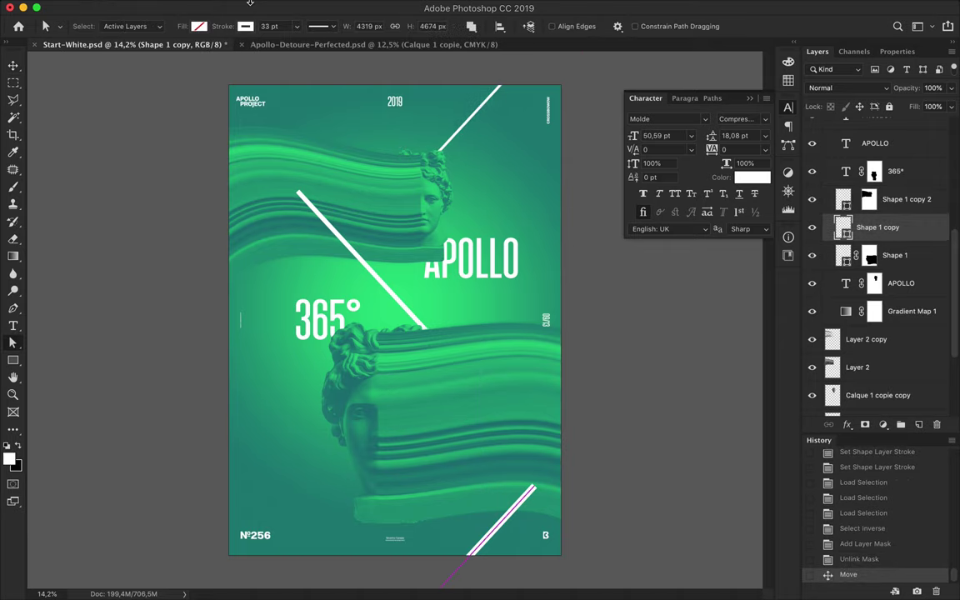
click(656, 335)
scroll(884, 333, down, 3)
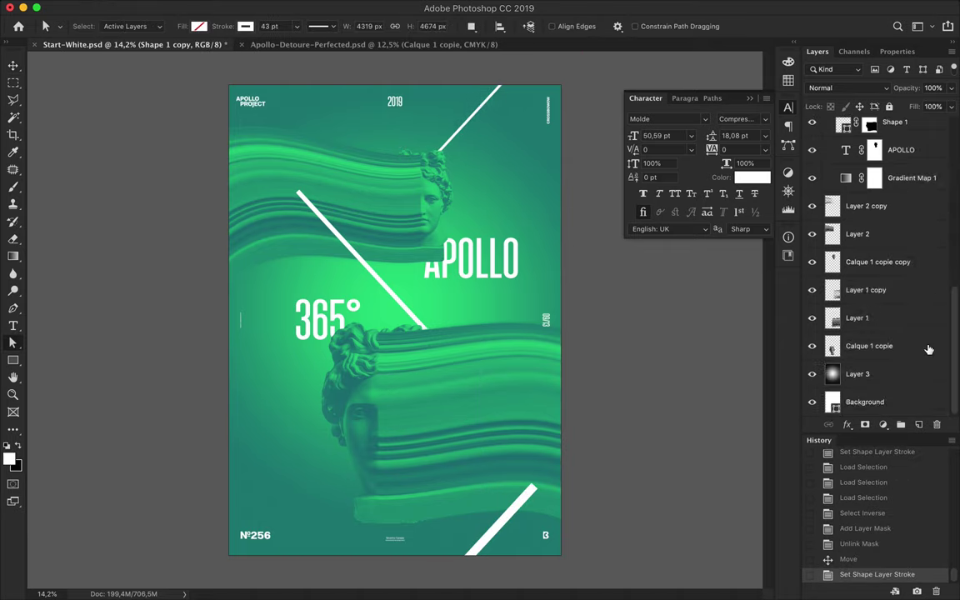
Replace the stray rectangle with an ellipse-tool circle drawn over the lower bust's face.
click(918, 424)
key(u)
drag(253, 274, 482, 536)
key(super+z)
right_click(13, 360)
click(58, 349)
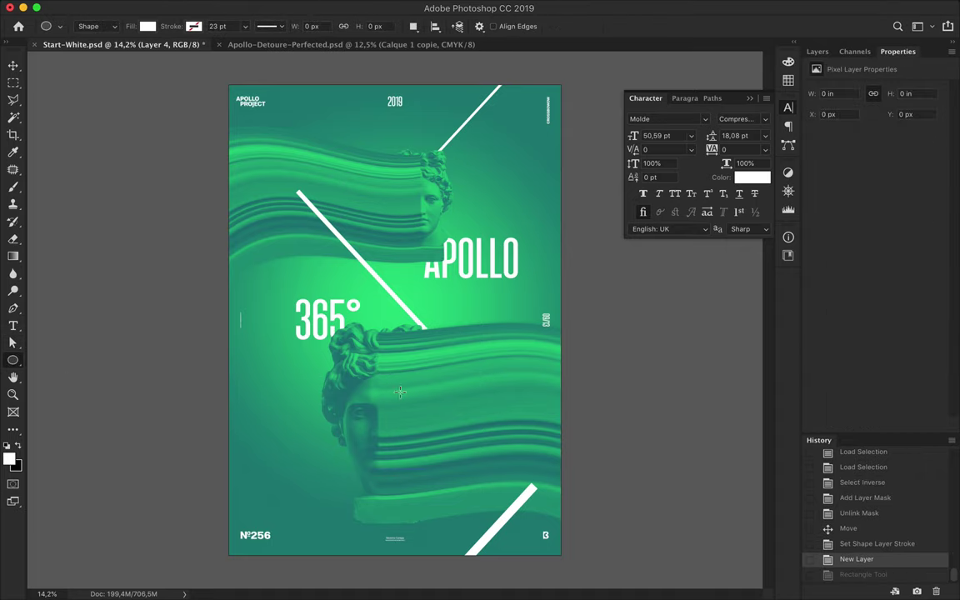
drag(275, 315, 415, 455)
Move the circle layer beneath the bust layer and set its fill to 16%.
key(a)
click(817, 51)
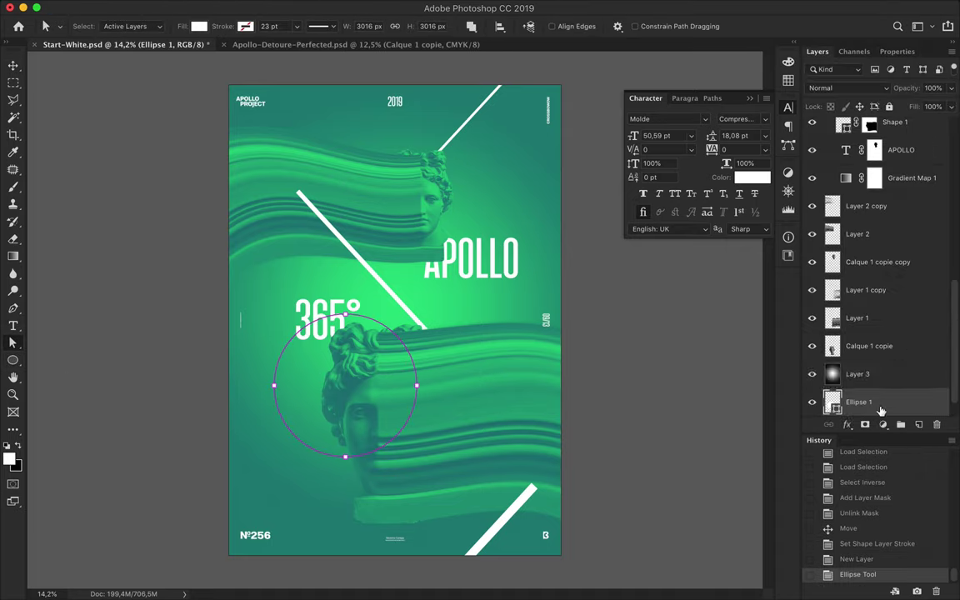
drag(881, 402, 881, 366)
key(shift+1)
key(shift+6)
Alt-drag a copy of the circle to the upper head and scale it to about 55.6%.
key(v)
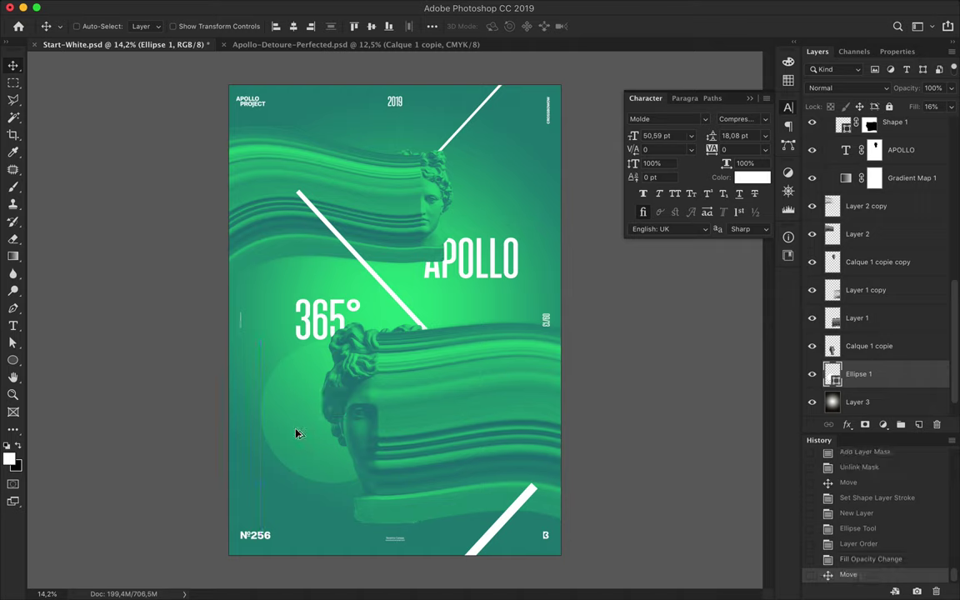
drag(296, 433, 413, 202)
key(super+t)
mouse_move(534, 223)
mouse_down()
mouse_move(536, 209)
mouse_move(476, 191)
mouse_up()
key(Return)
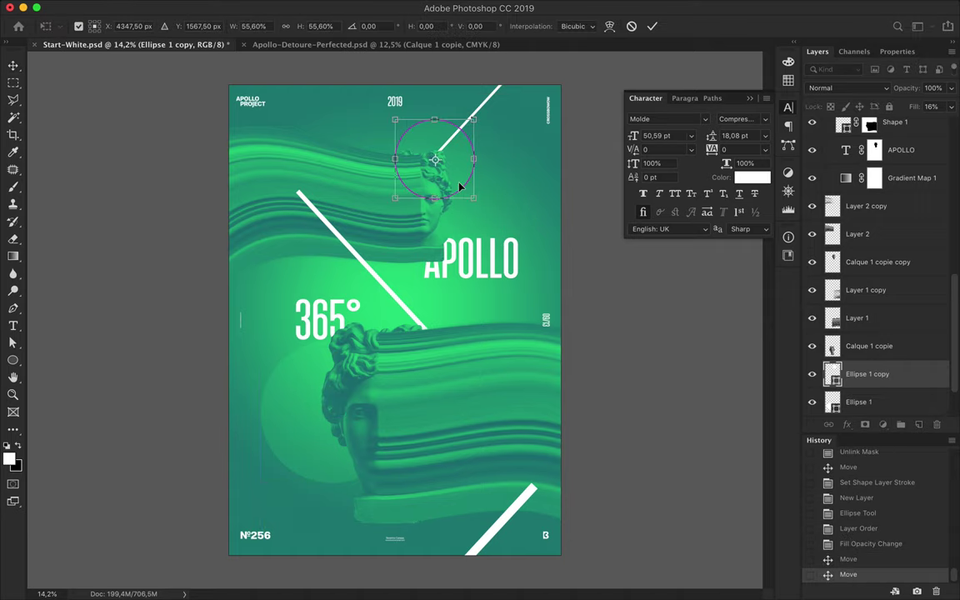
Enlarge the original circle and reposition it behind the lower bust.
click(858, 402)
key(super+t)
drag(259, 466, 167, 568)
mouse_move(271, 491)
mouse_down()
mouse_move(368, 450)
mouse_move(284, 480)
mouse_move(345, 518)
mouse_up()
key(Return)
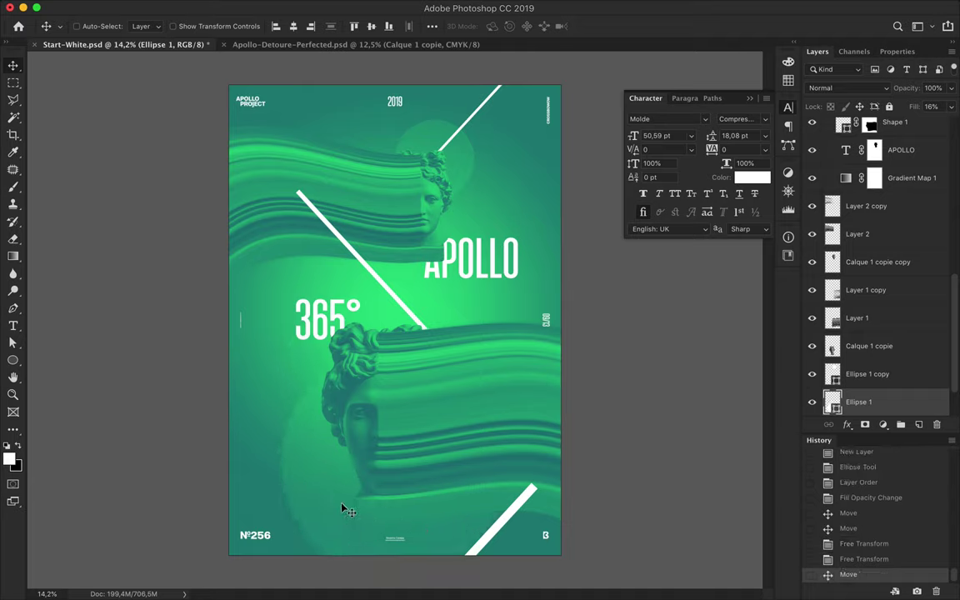
ctrl+click(466, 160)
ctrl+click(375, 274)
Shorten the centre diagonal line by deleting its stray point and pulling the top anchor down.
key(a)
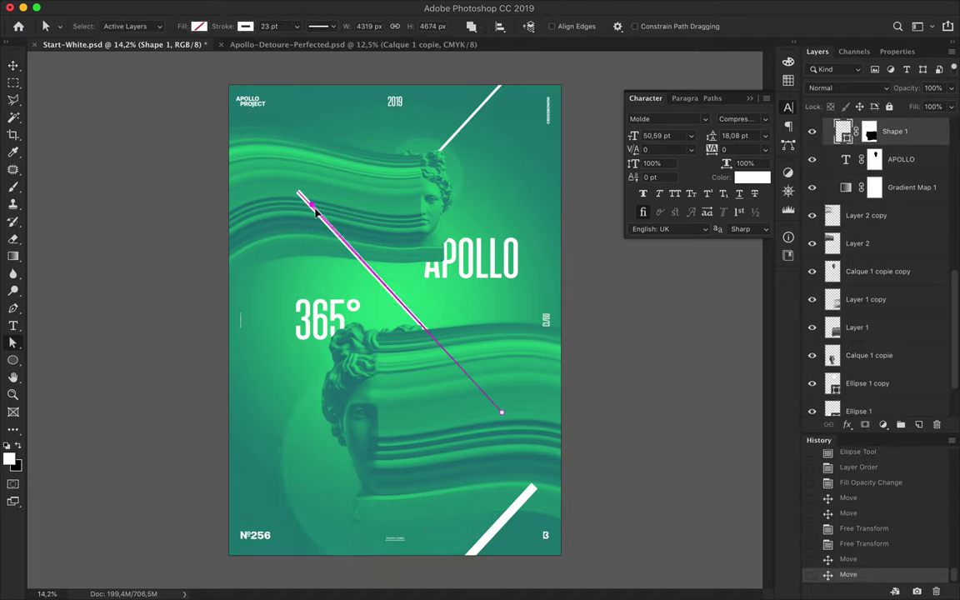
click(329, 229)
key(Delete)
key(Delete)
drag(320, 220, 321, 220)
Unlink the line from its mask, shift it slightly right, and save the poster.
key(ctrl+minus)
key(v)
click(861, 131)
drag(388, 296, 399, 299)
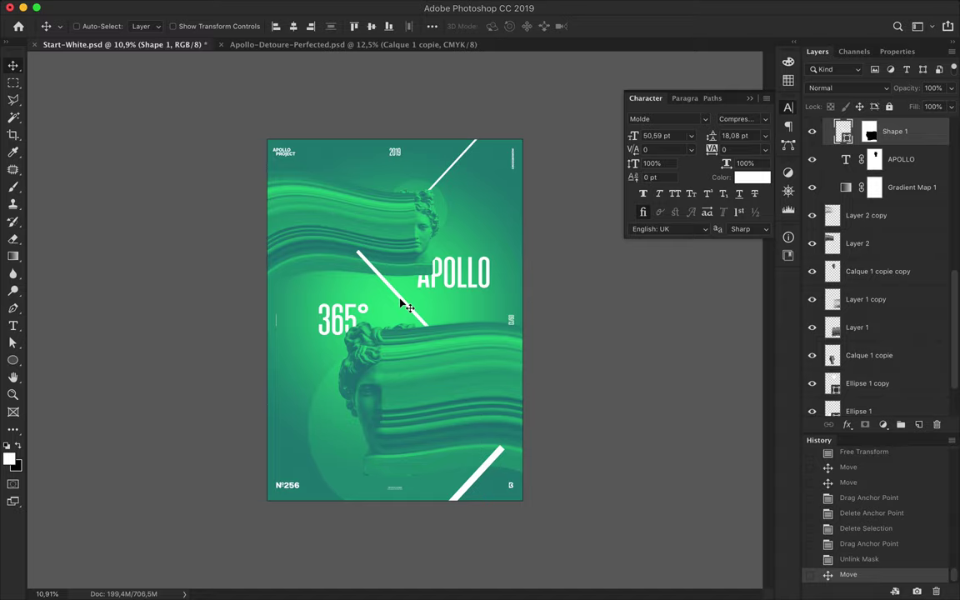
key(ctrl+s)
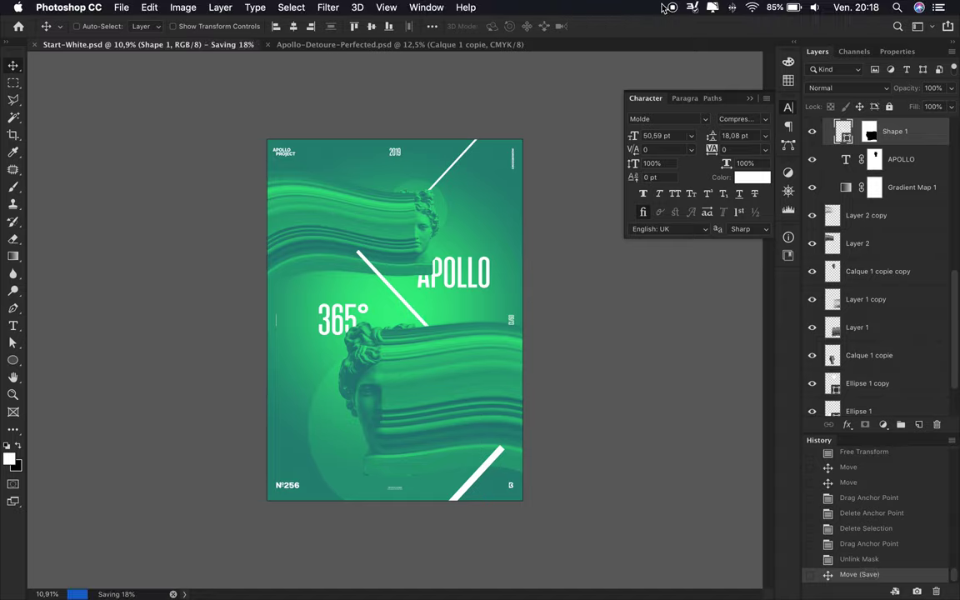